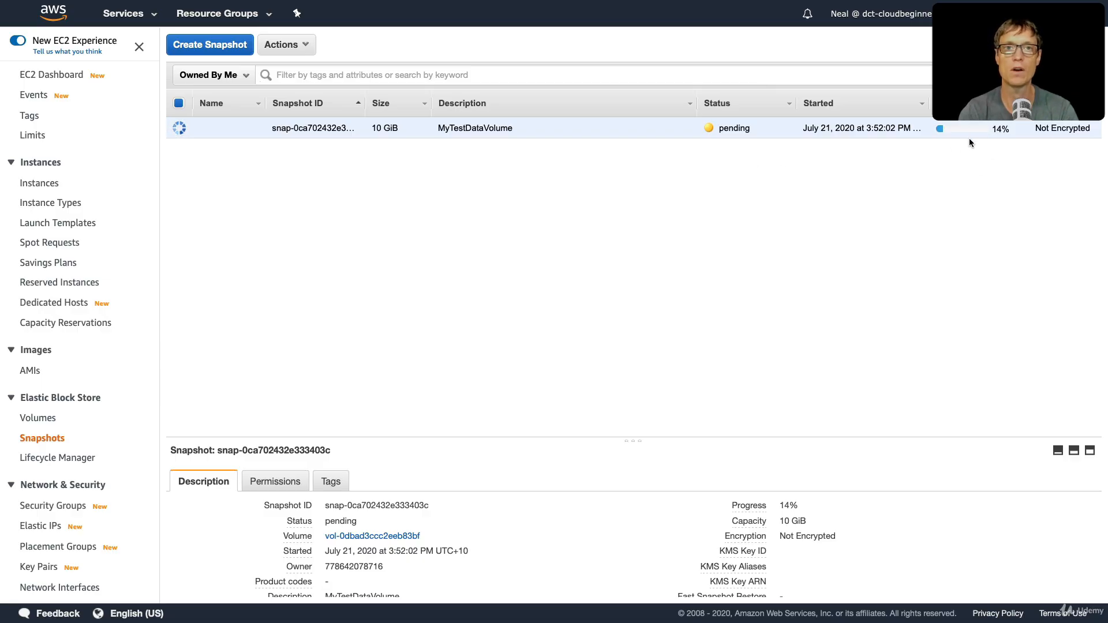
# Start launching a new EC2 instance from the Microsoft Windows Server 2019 Base AMI with the t2.micro instance type
pyautogui.click(42, 184)
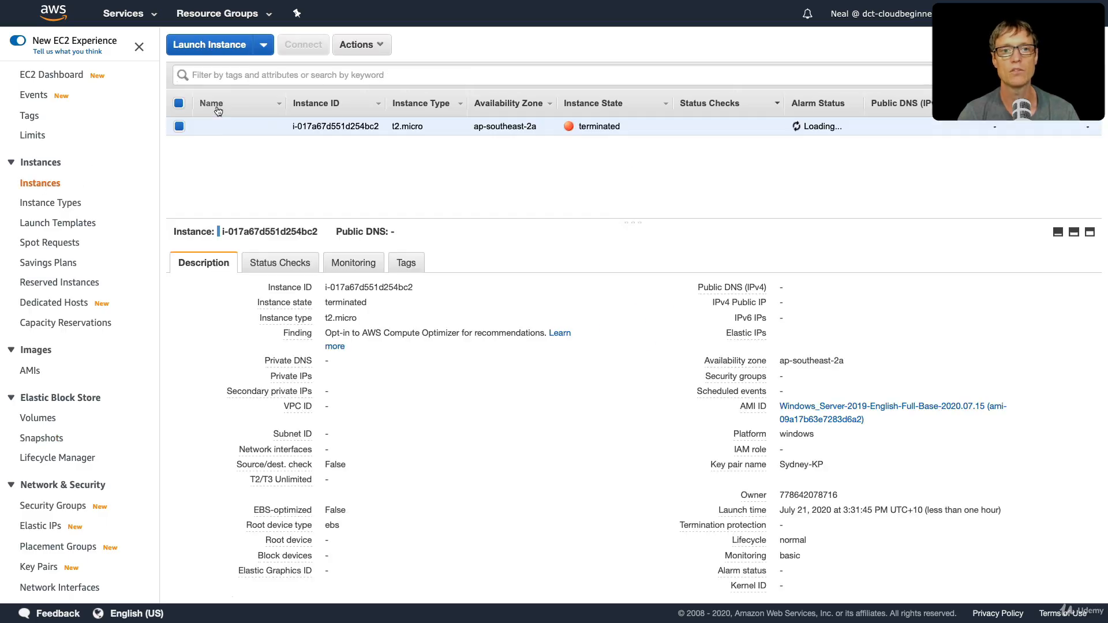
pyautogui.click(207, 46)
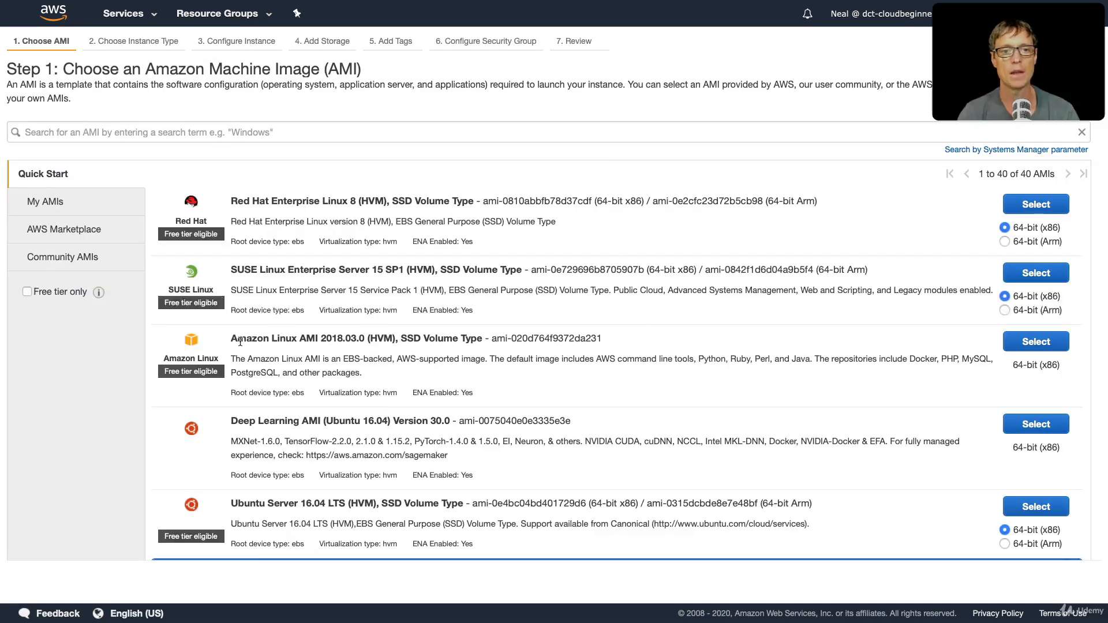
pyautogui.scroll(-10, 236, 323)
pyautogui.scroll(-3, 241, 344)
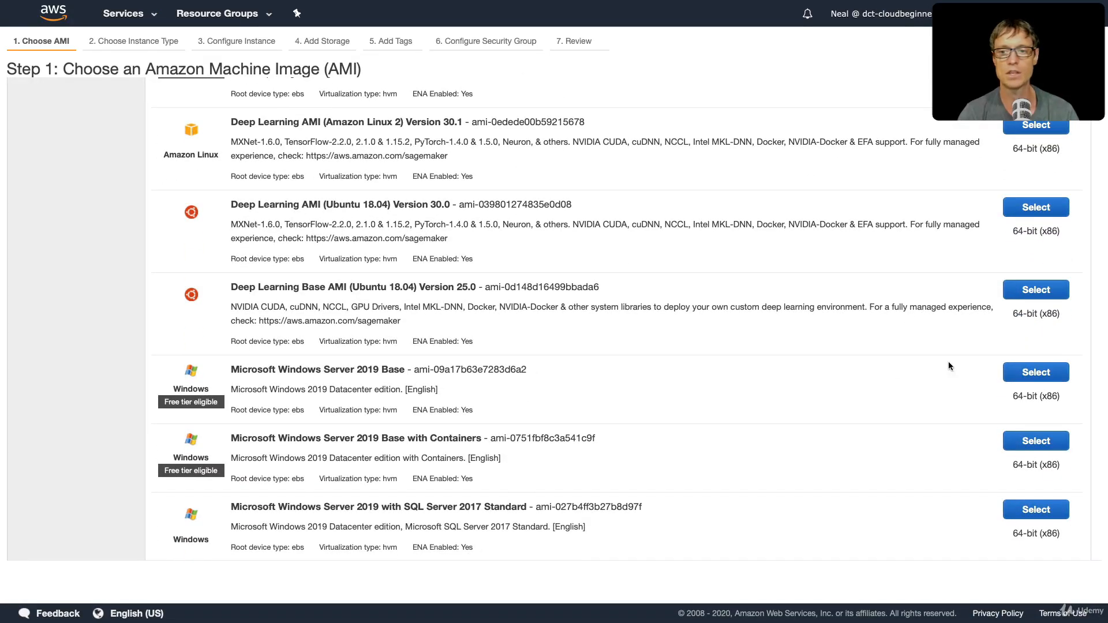
pyautogui.click(1023, 373)
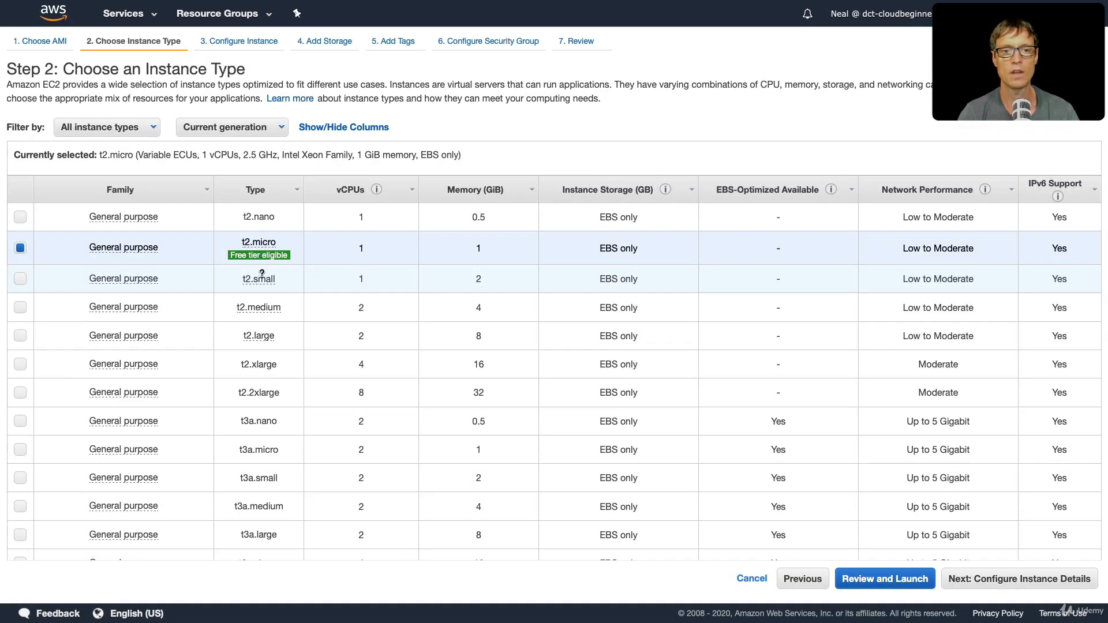
pyautogui.click(1012, 586)
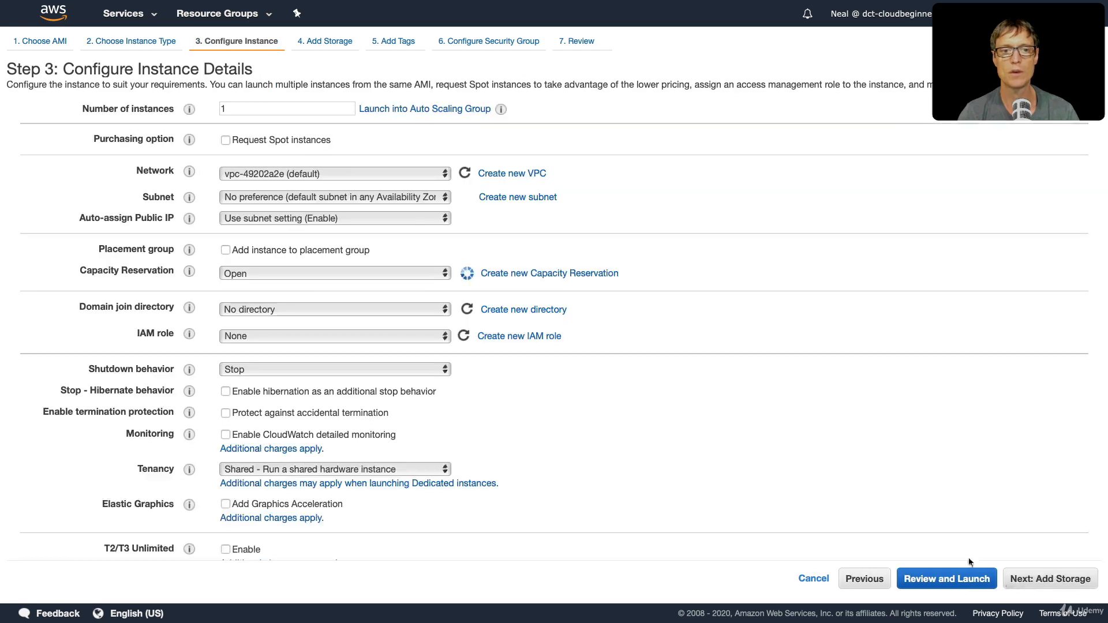
# Place the instance in the default subnet of ap-southeast-2b and continue to the storage settings
pyautogui.click(342, 196)
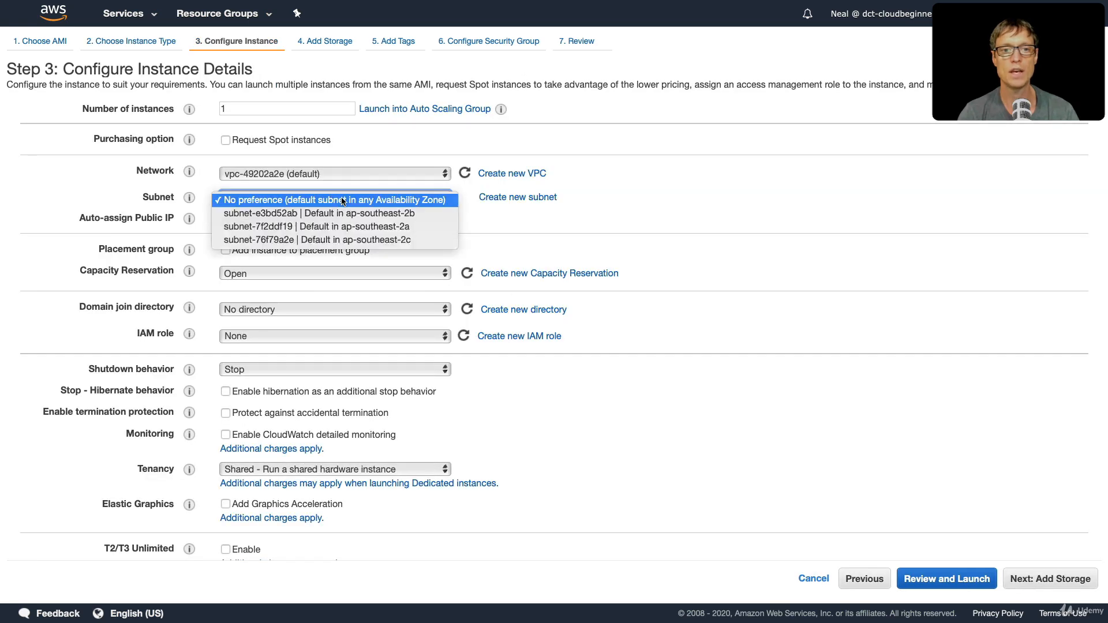
pyautogui.click(376, 214)
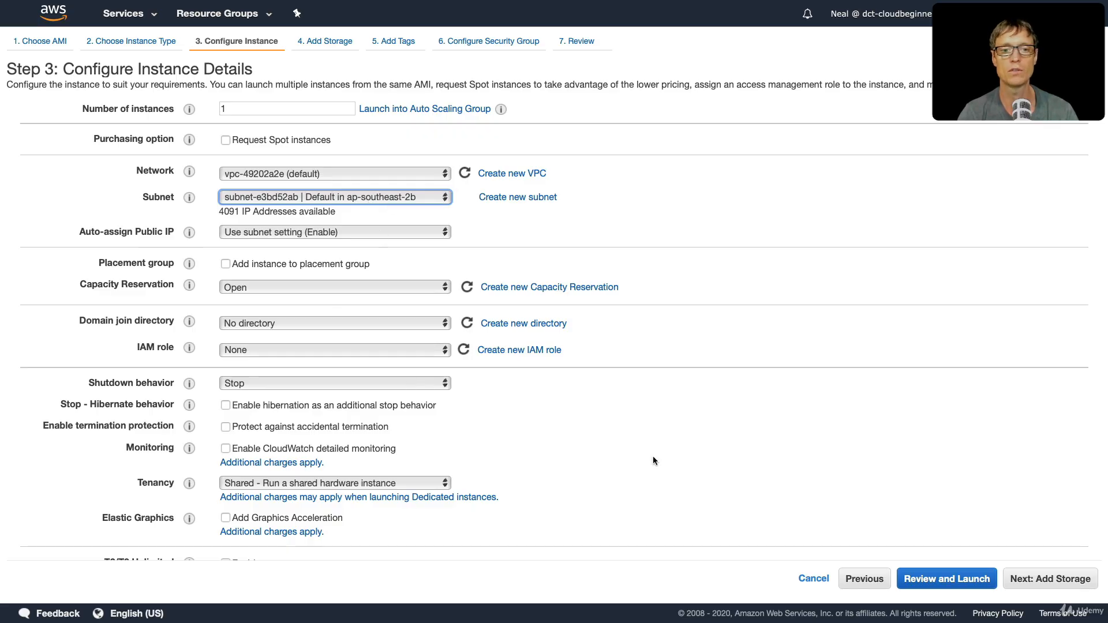
pyautogui.scroll(-10, 652, 460)
pyautogui.click(1039, 580)
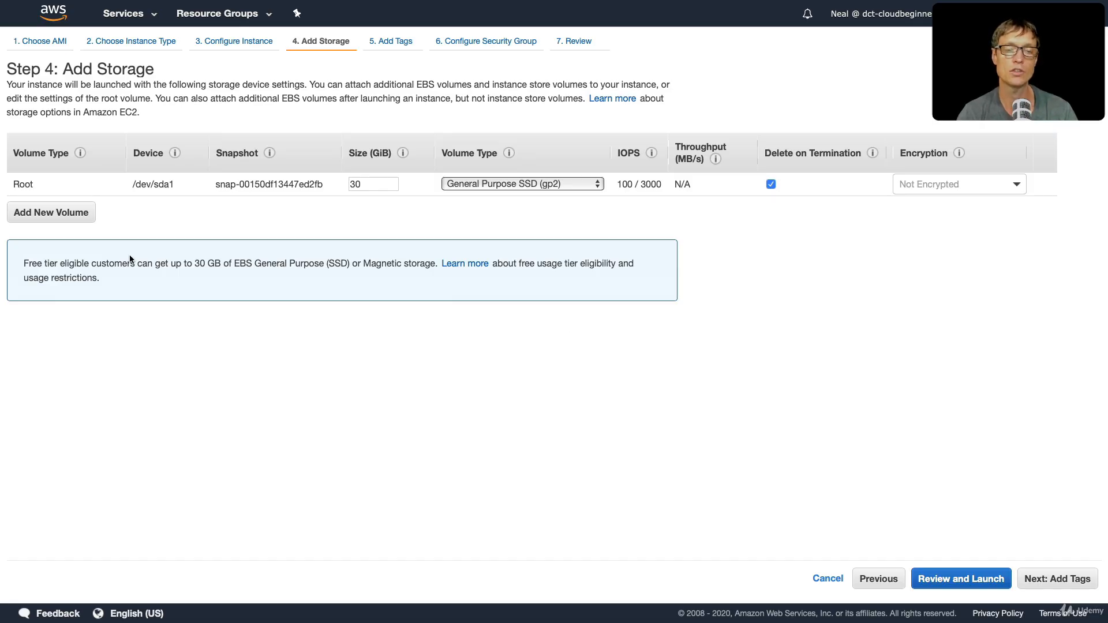
# Try out an additional EBS volume with Provisioned IOPS SSD (io1) and alias/aws/ebs encryption, and remove that volume
pyautogui.click(34, 213)
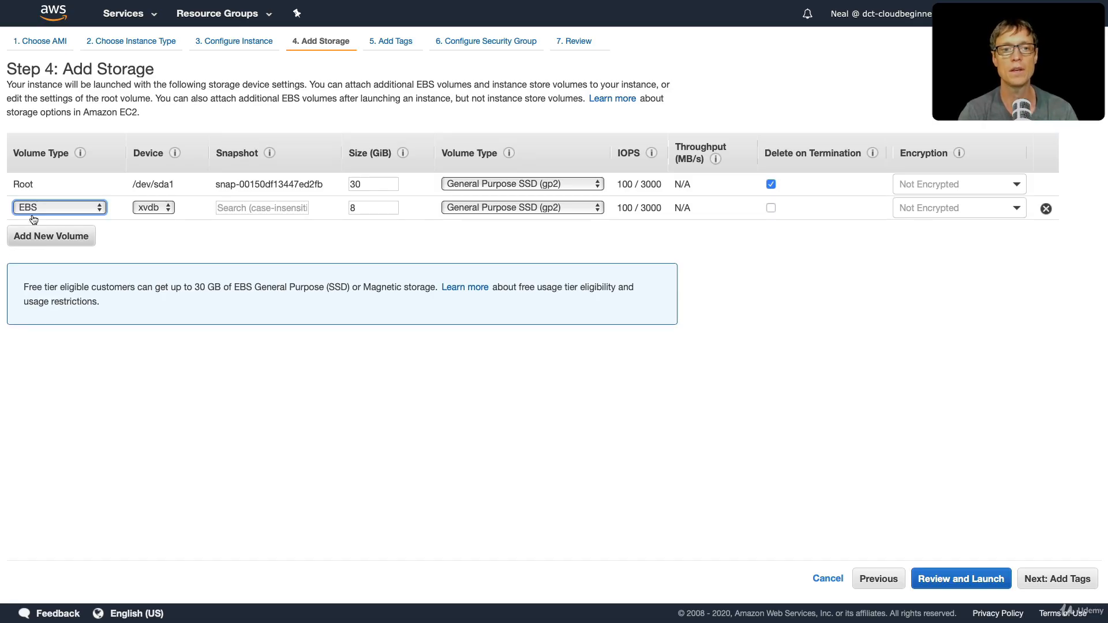
pyautogui.click(101, 208)
pyautogui.click(99, 208)
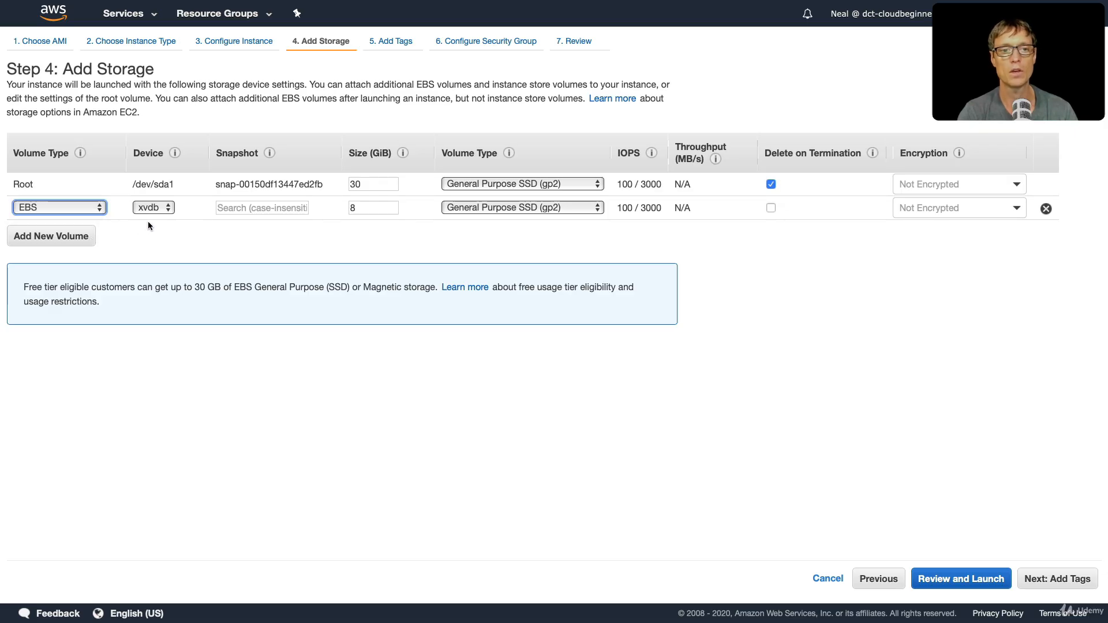
pyautogui.click(511, 209)
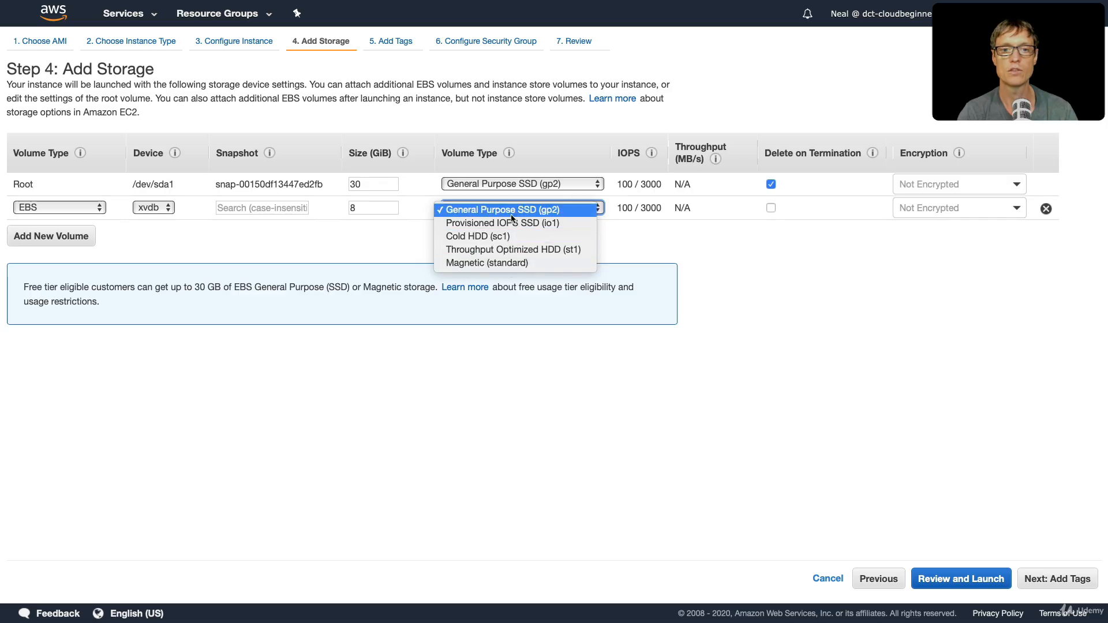
pyautogui.click(538, 224)
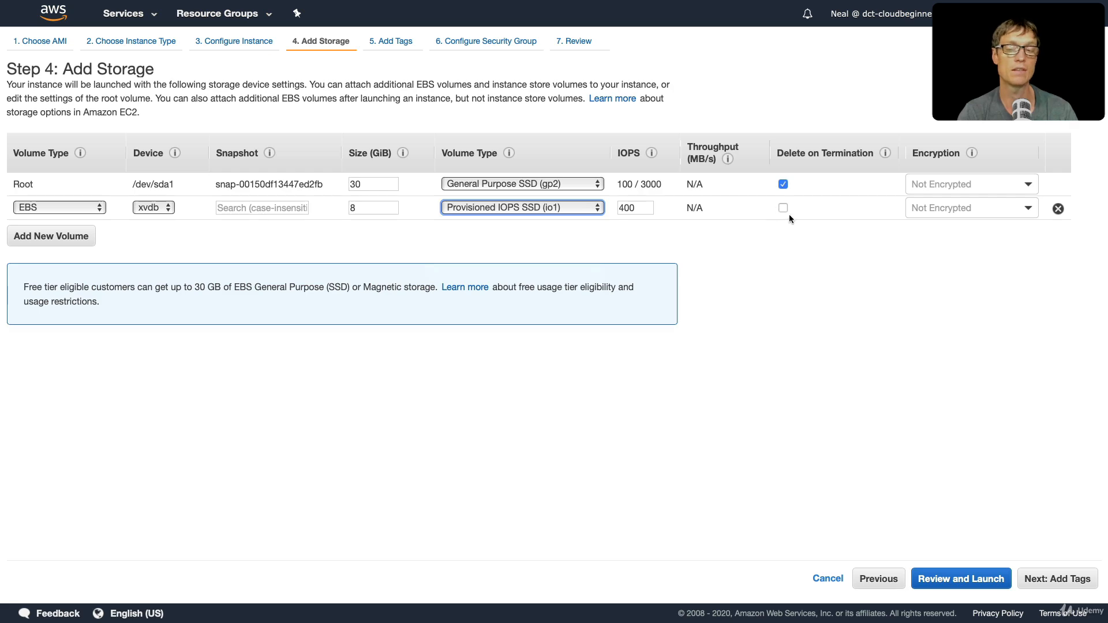
pyautogui.click(948, 215)
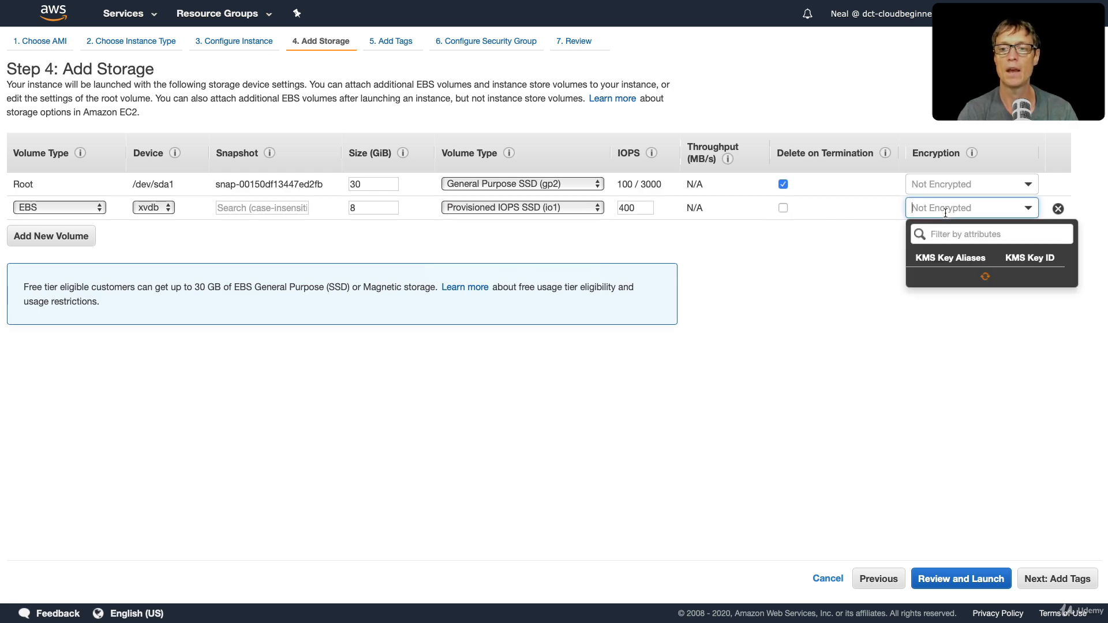
pyautogui.click(949, 276)
pyautogui.click(940, 216)
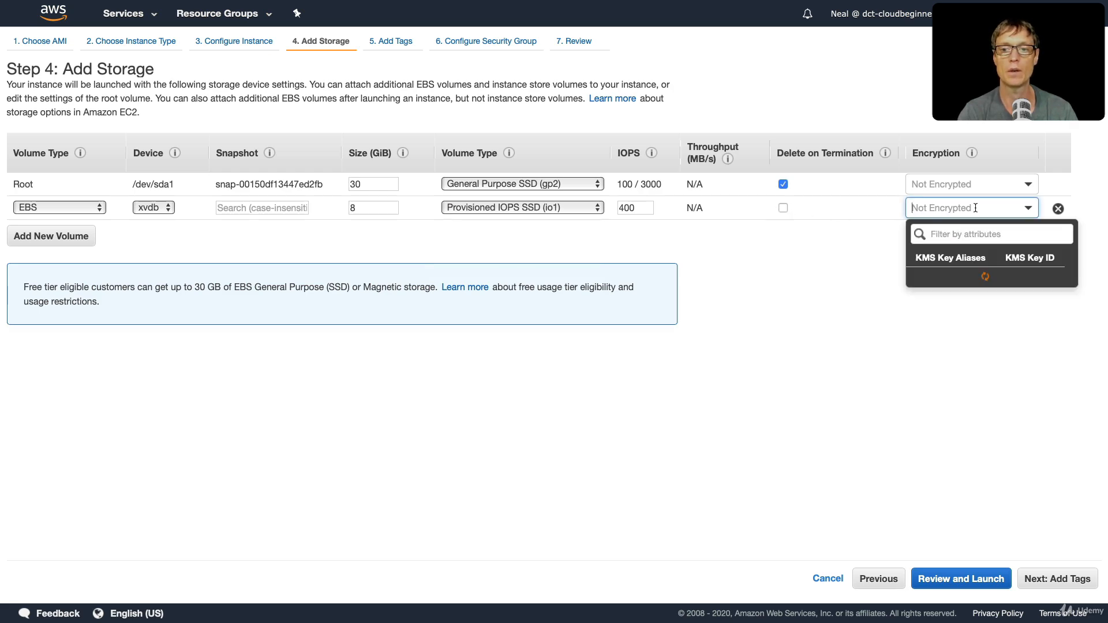
pyautogui.click(950, 292)
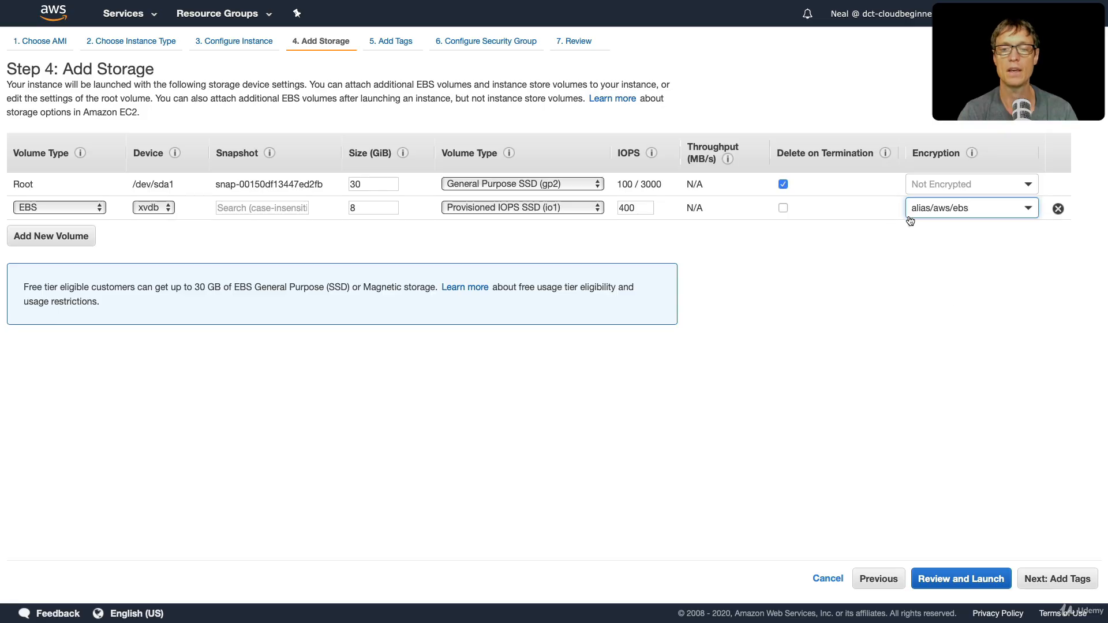
pyautogui.click(1058, 209)
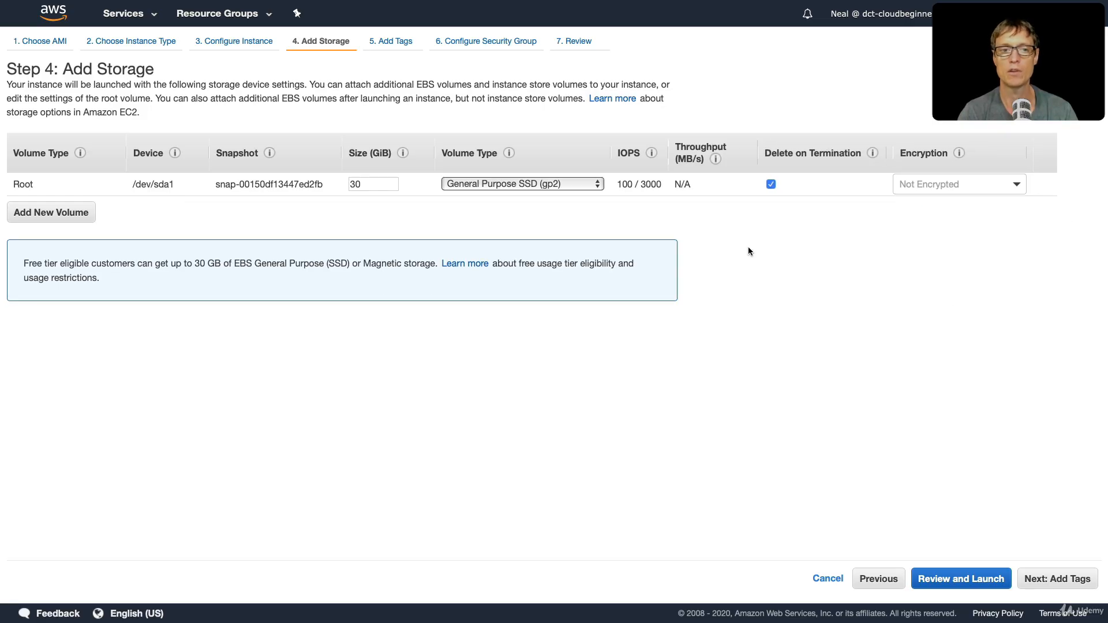
# Leave the instance untagged, assign the existing Web-Access security group and continue to the launch review
pyautogui.click(1056, 586)
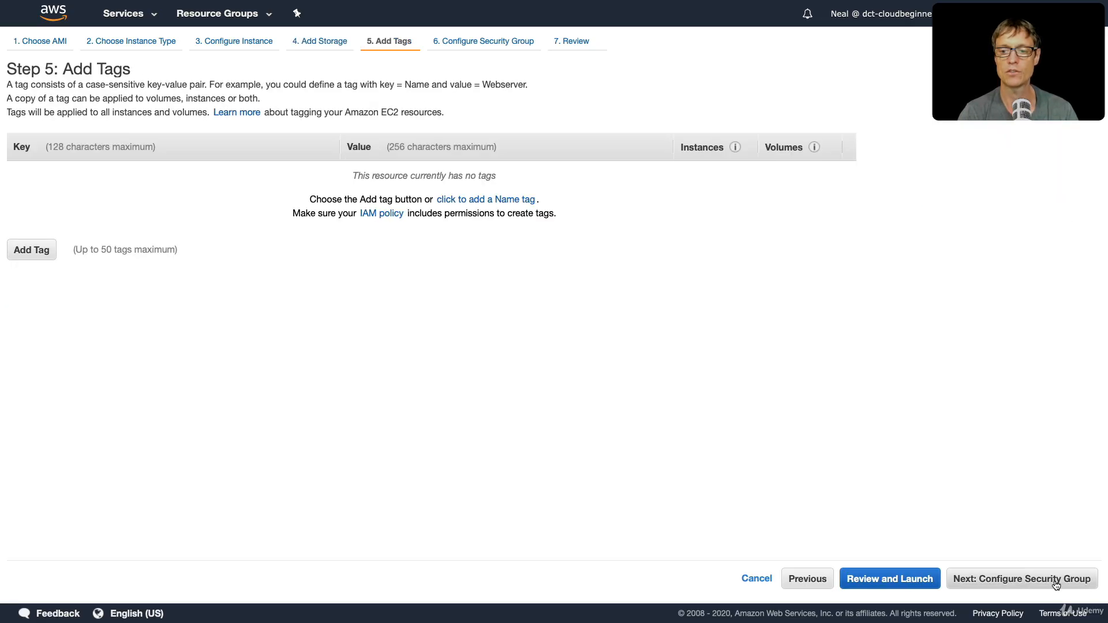
pyautogui.click(1008, 585)
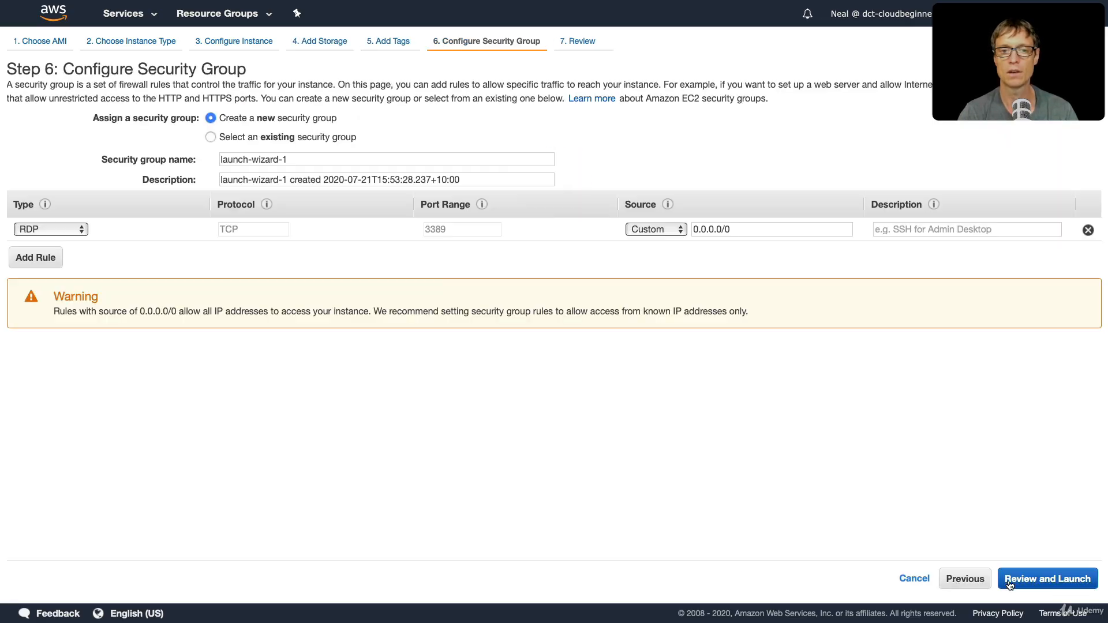
pyautogui.click(353, 138)
pyautogui.click(20, 209)
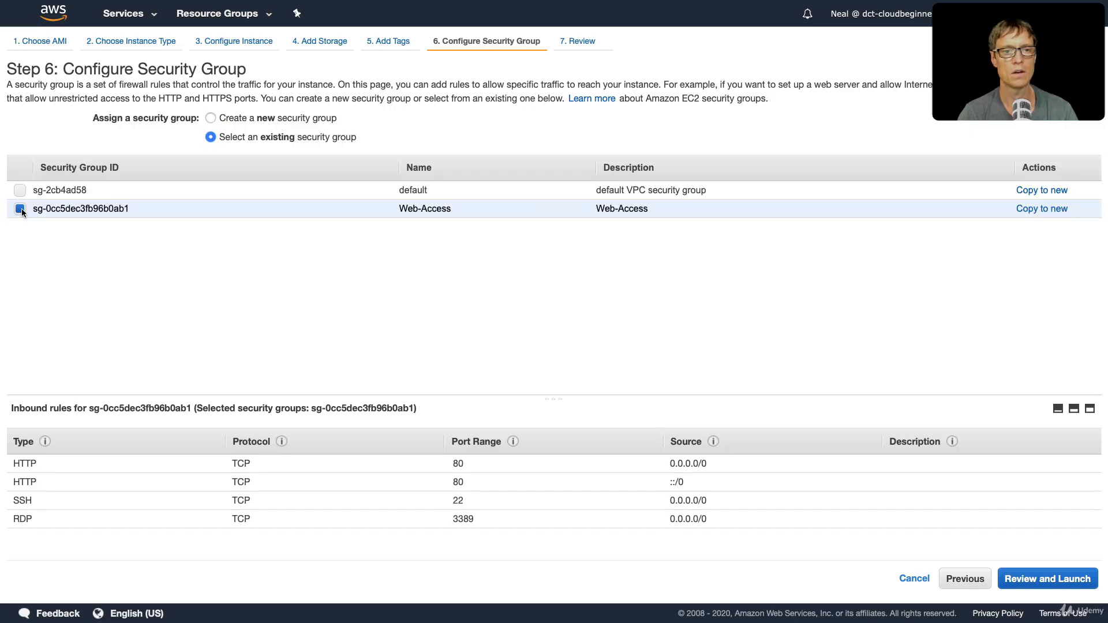
pyautogui.click(1053, 586)
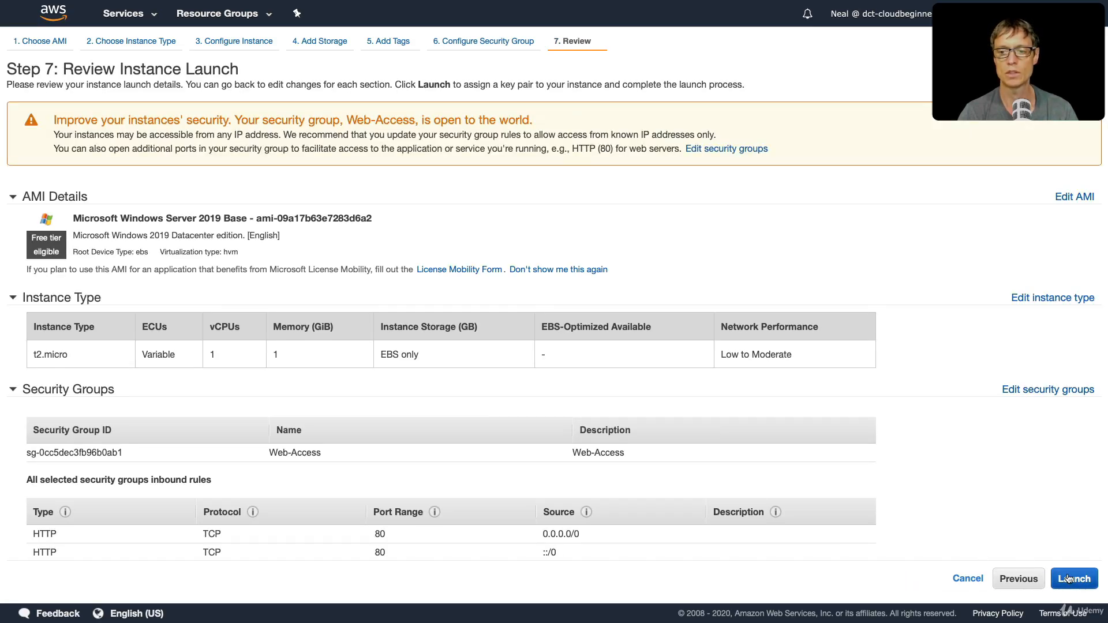
# Launch the reviewed instance, confirming the key pair selection, and return to the instances list
pyautogui.click(1065, 580)
pyautogui.click(525, 383)
pyautogui.click(704, 440)
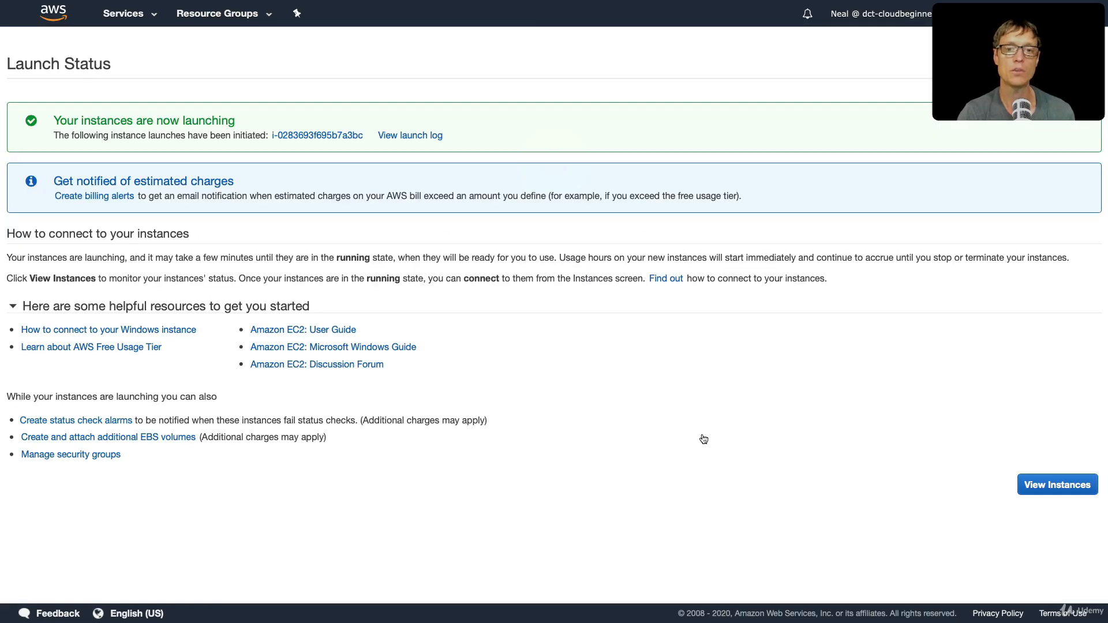
pyautogui.click(1038, 483)
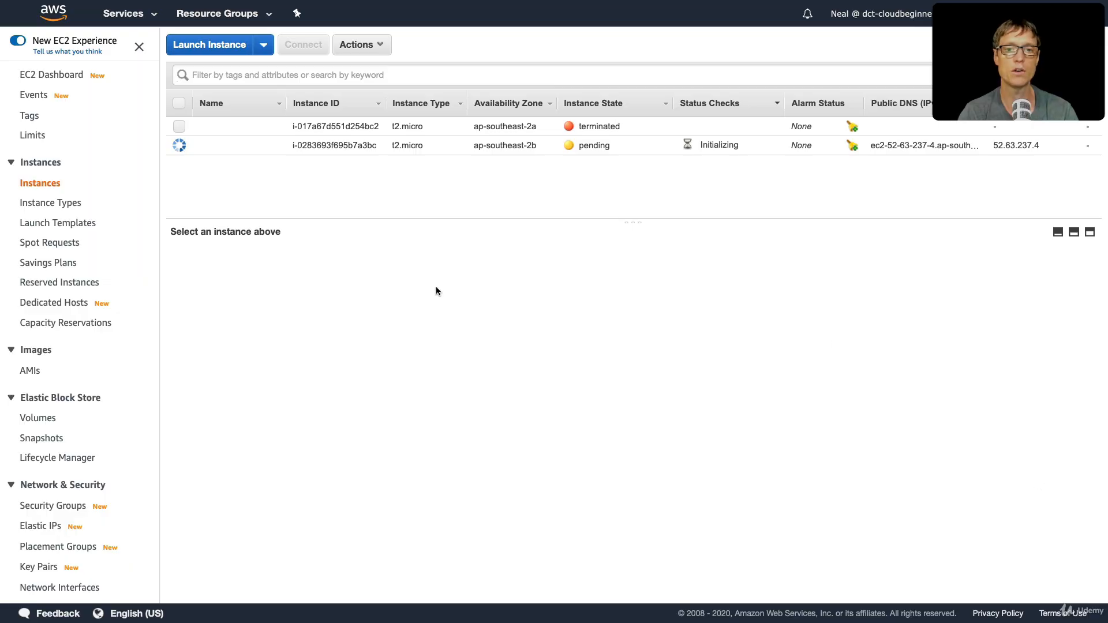
# Create a 10 GiB General Purpose SSD (gp2) volume in ap-southeast-2b from the MyTestDataVolume snapshot
pyautogui.scroll(-3, 40, 437)
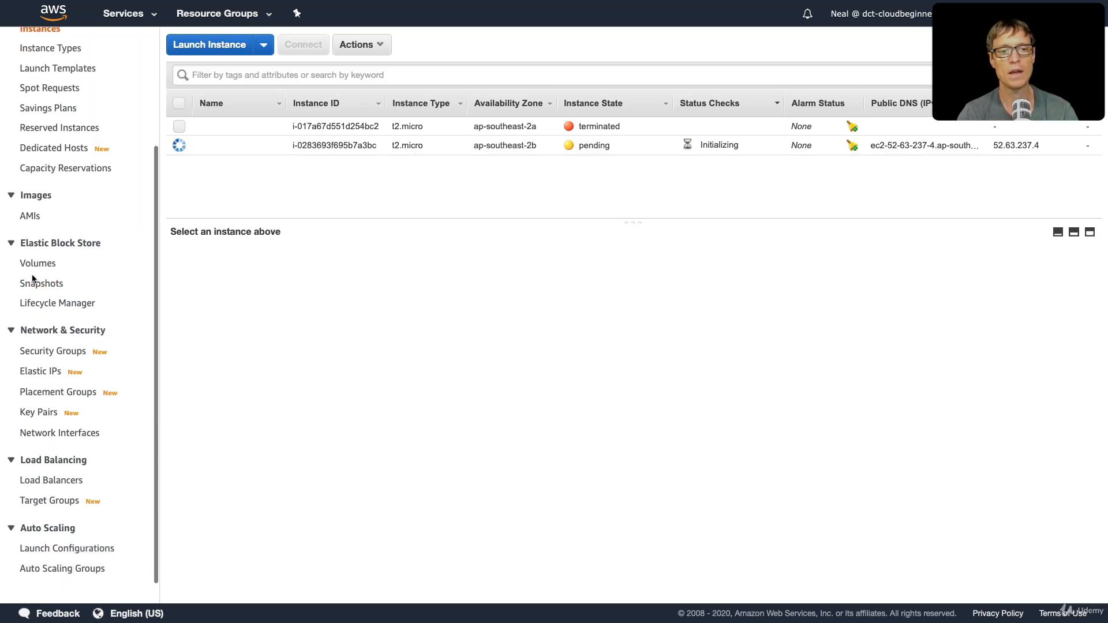
pyautogui.click(37, 283)
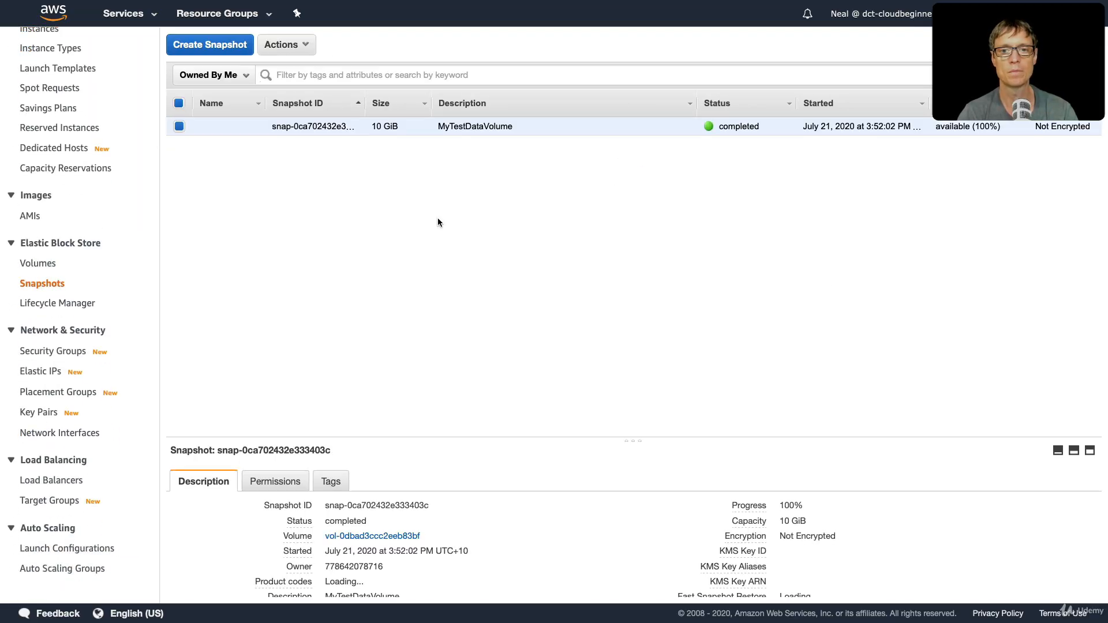
pyautogui.click(283, 47)
pyautogui.click(289, 84)
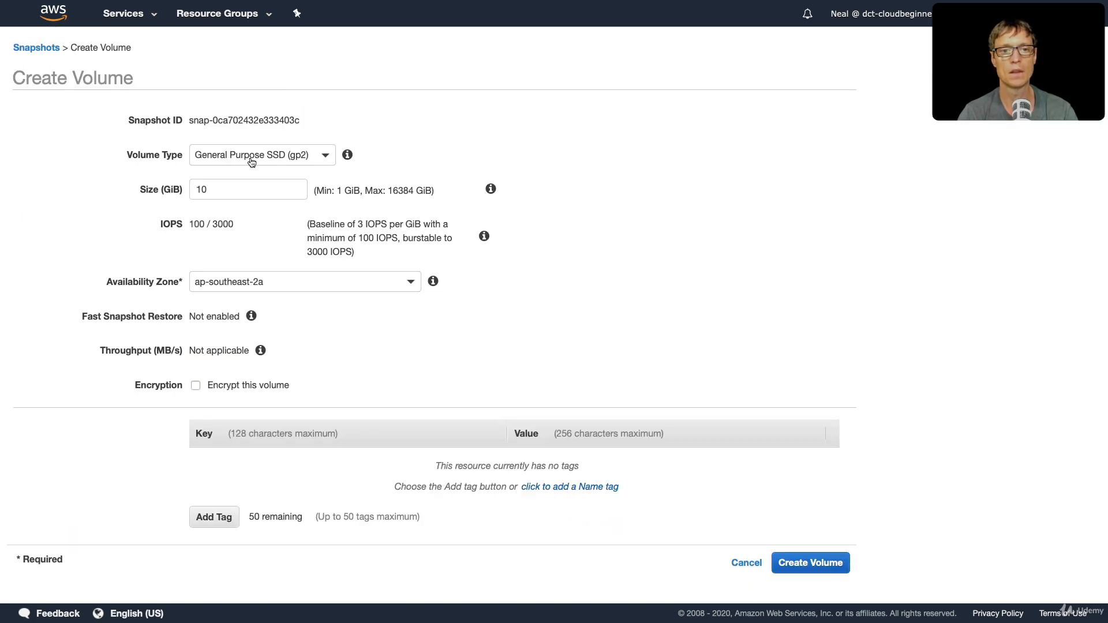
pyautogui.doubleClick(228, 189)
pyautogui.click(227, 189)
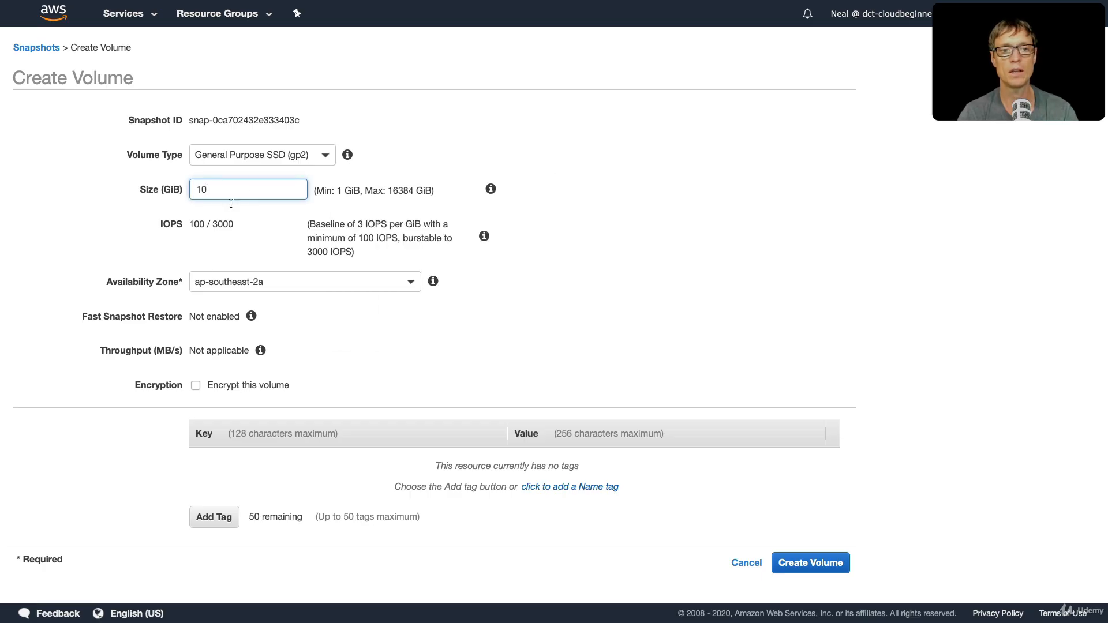
pyautogui.click(306, 283)
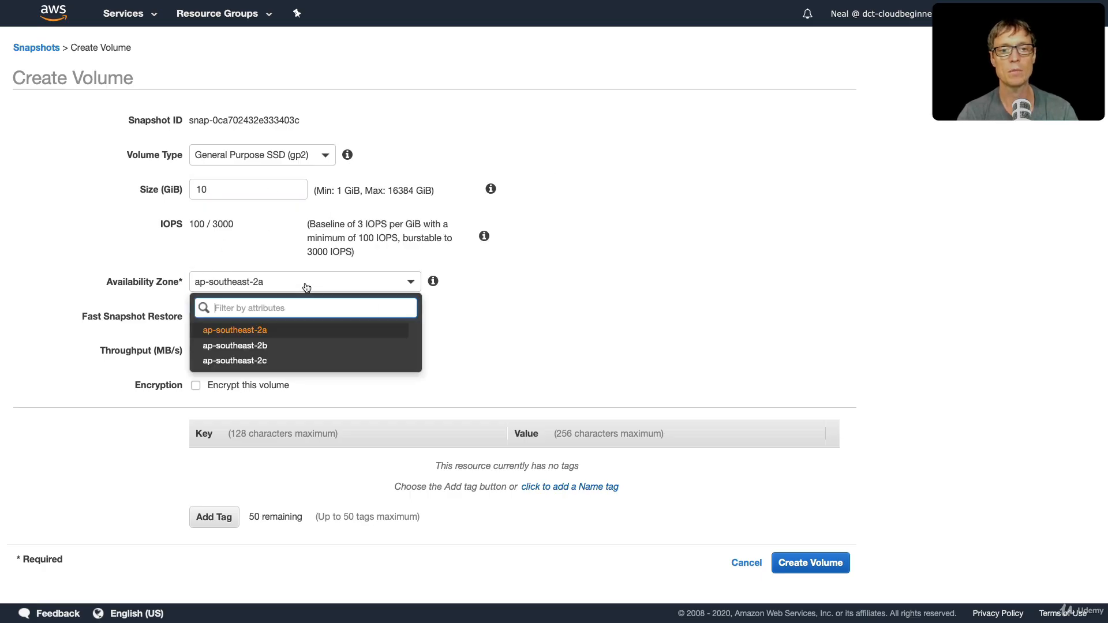
pyautogui.click(241, 347)
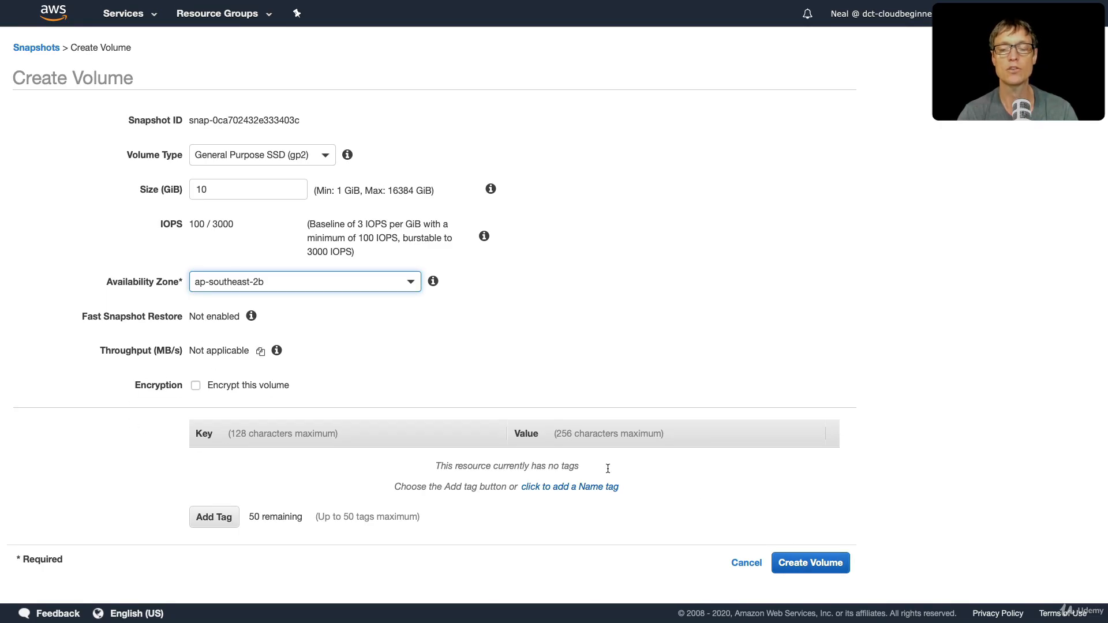
pyautogui.click(807, 565)
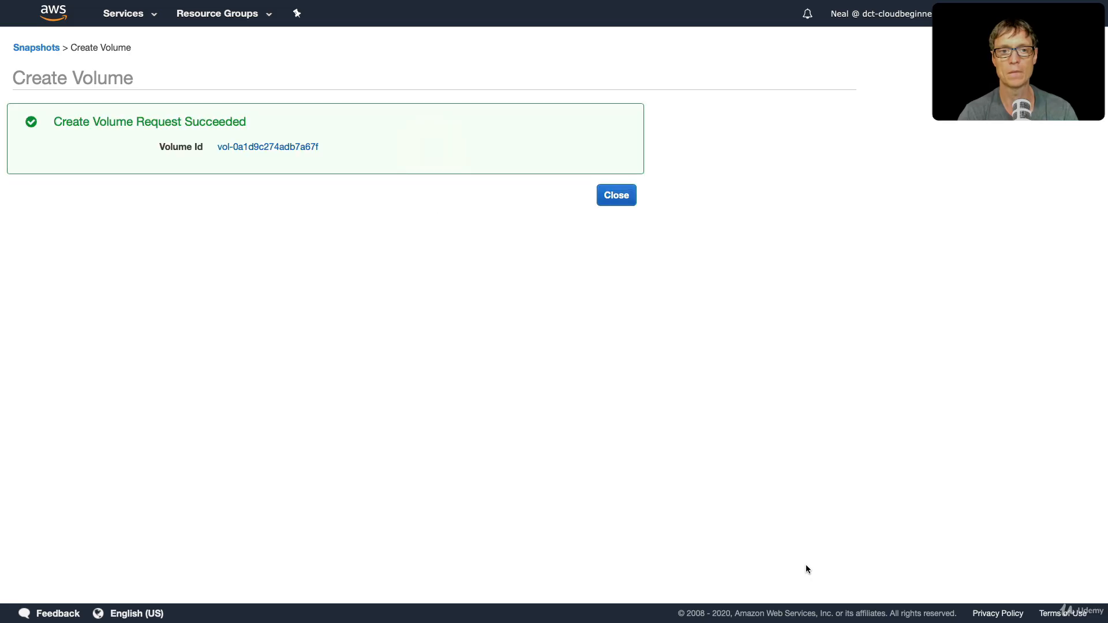
pyautogui.click(615, 196)
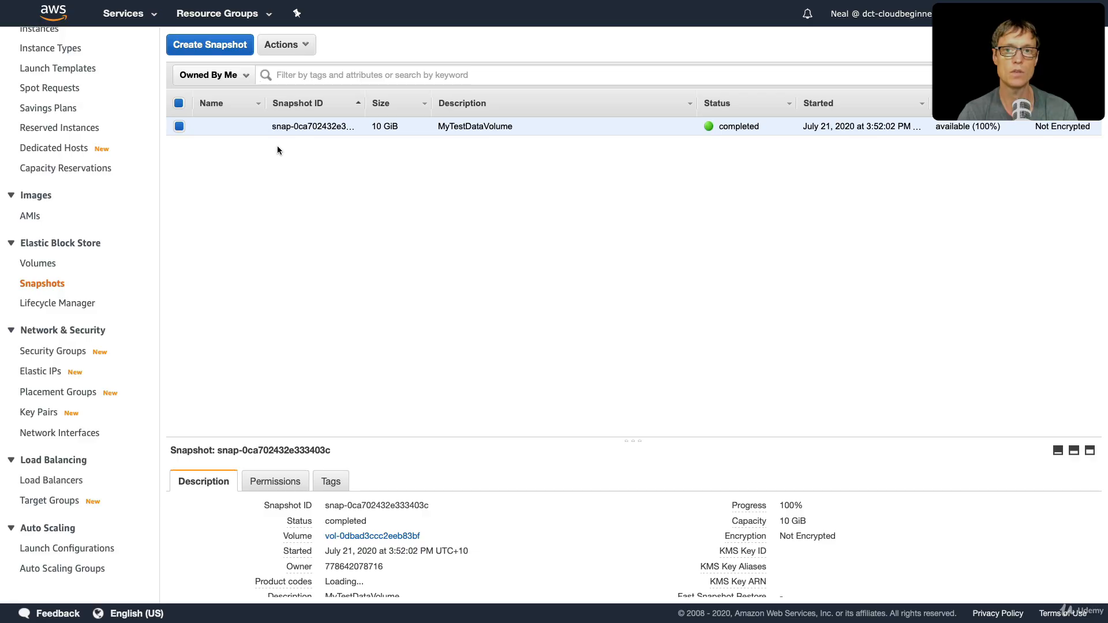
# Select the volume created from the snapshot in the EBS volumes list and check its availability zone
pyautogui.scroll(5, 119, 202)
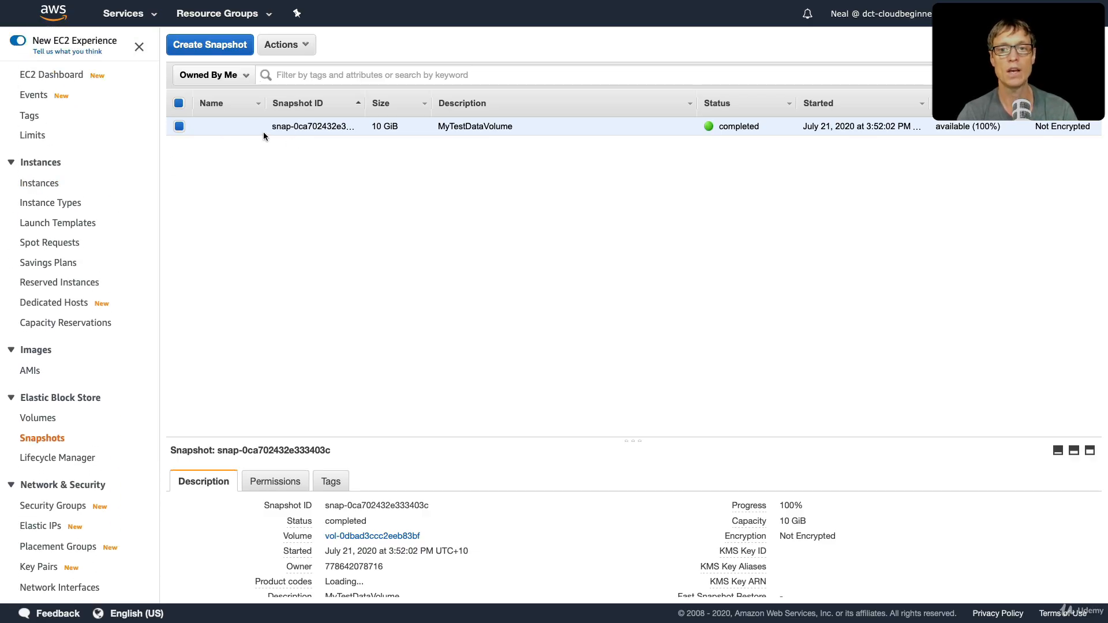
pyautogui.scroll(-2, 57, 346)
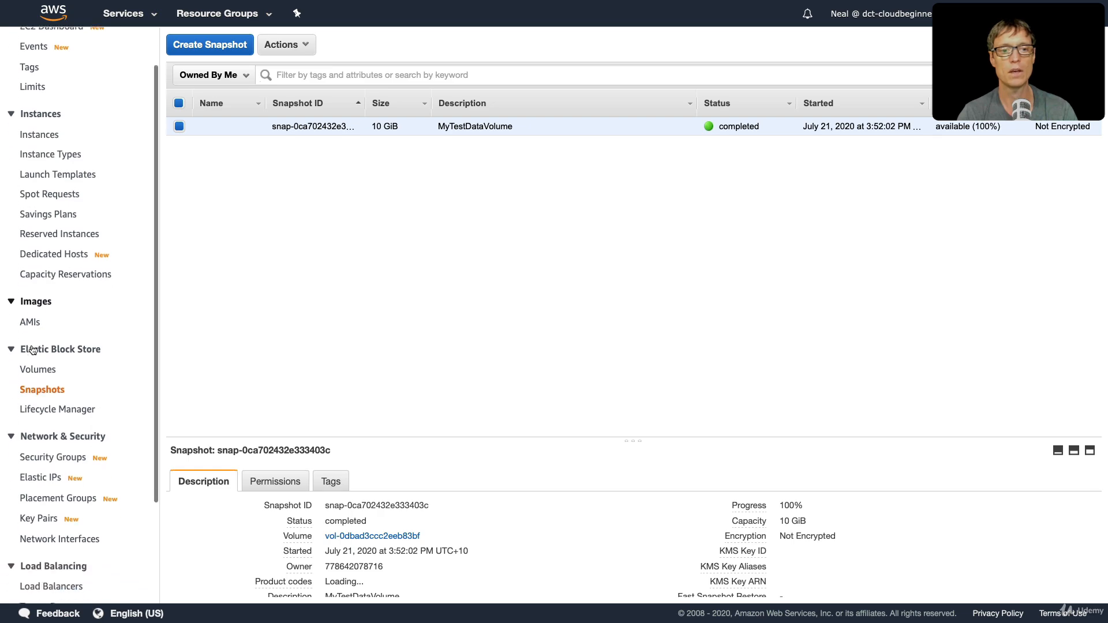
pyautogui.click(40, 354)
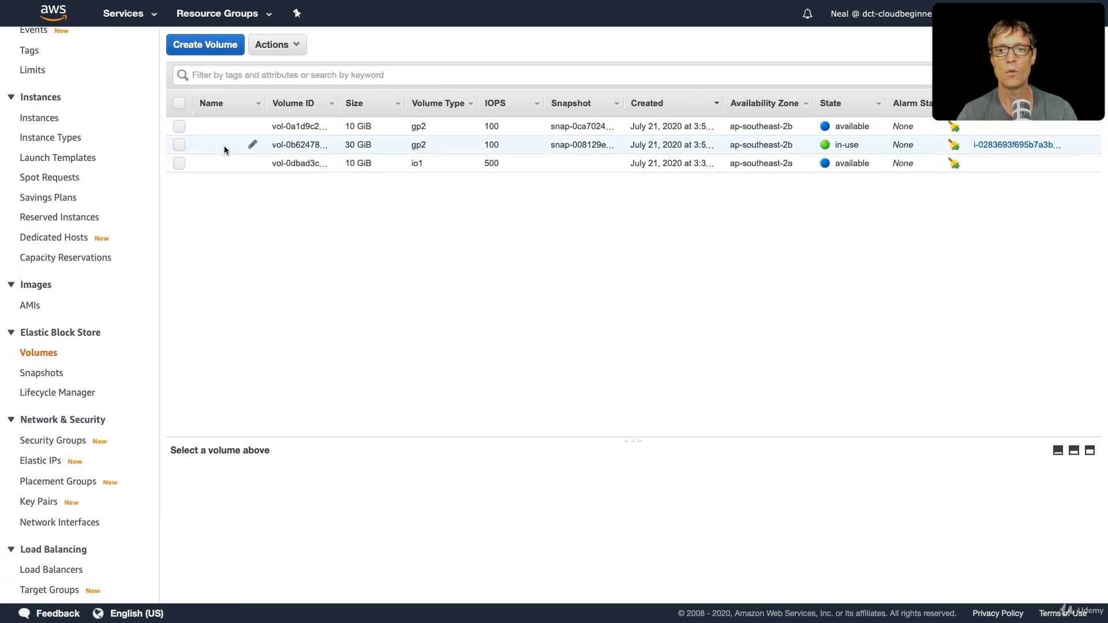
pyautogui.click(179, 127)
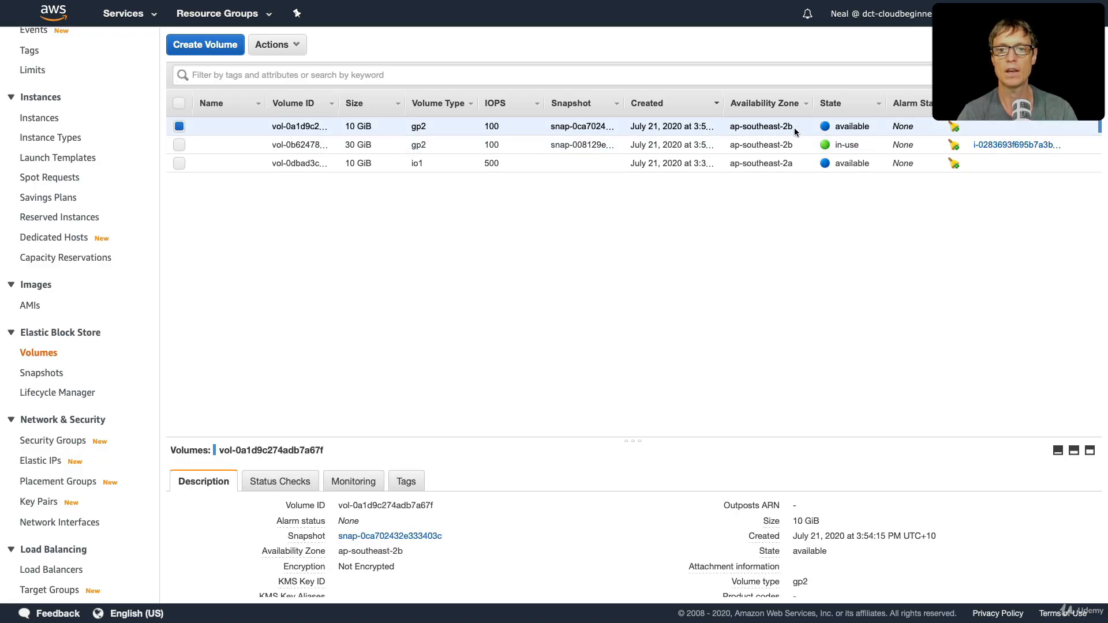
pyautogui.moveTo(794, 128); pyautogui.dragTo(733, 126)
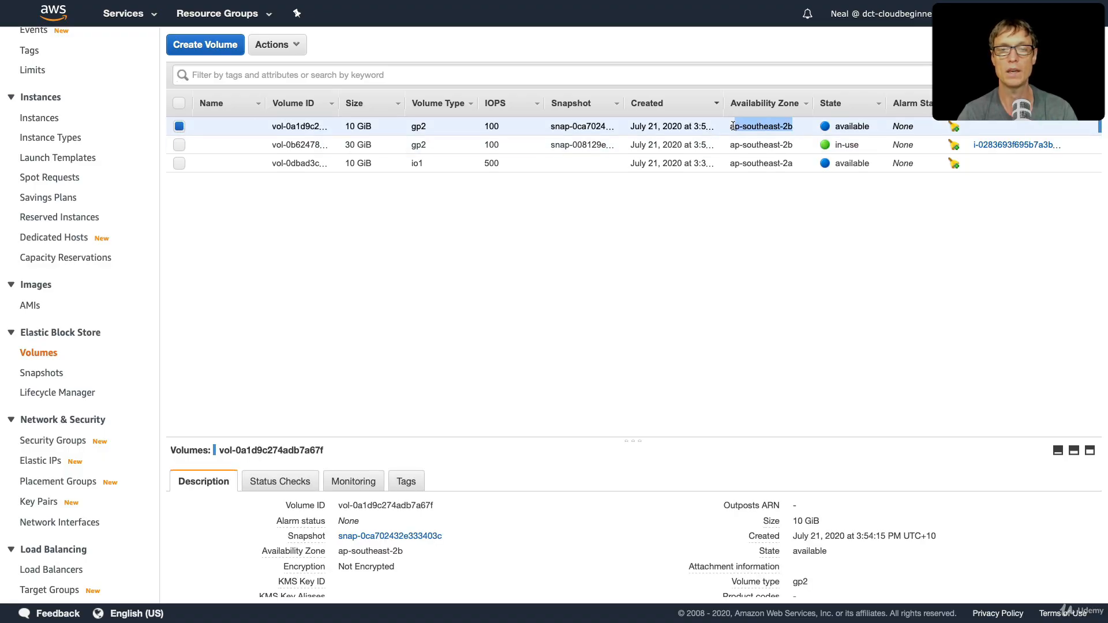
# Attach the 10 GiB volume created from the snapshot to the running instance in ap-southeast-2b as device xvdf
pyautogui.click(782, 126)
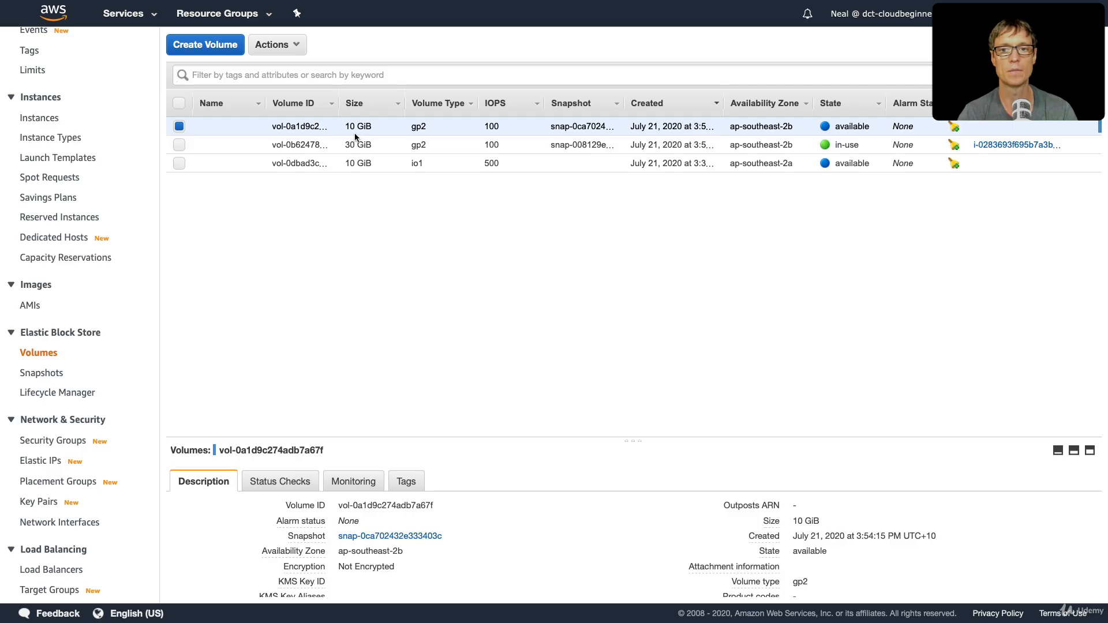
pyautogui.click(286, 46)
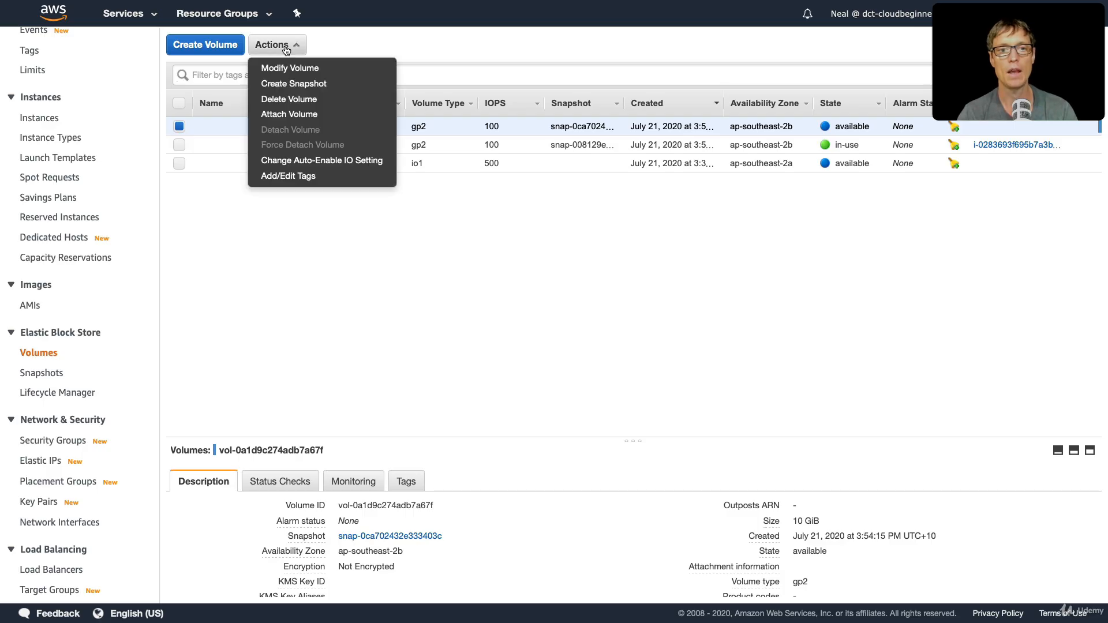
pyautogui.click(282, 116)
pyautogui.click(612, 310)
pyautogui.click(613, 337)
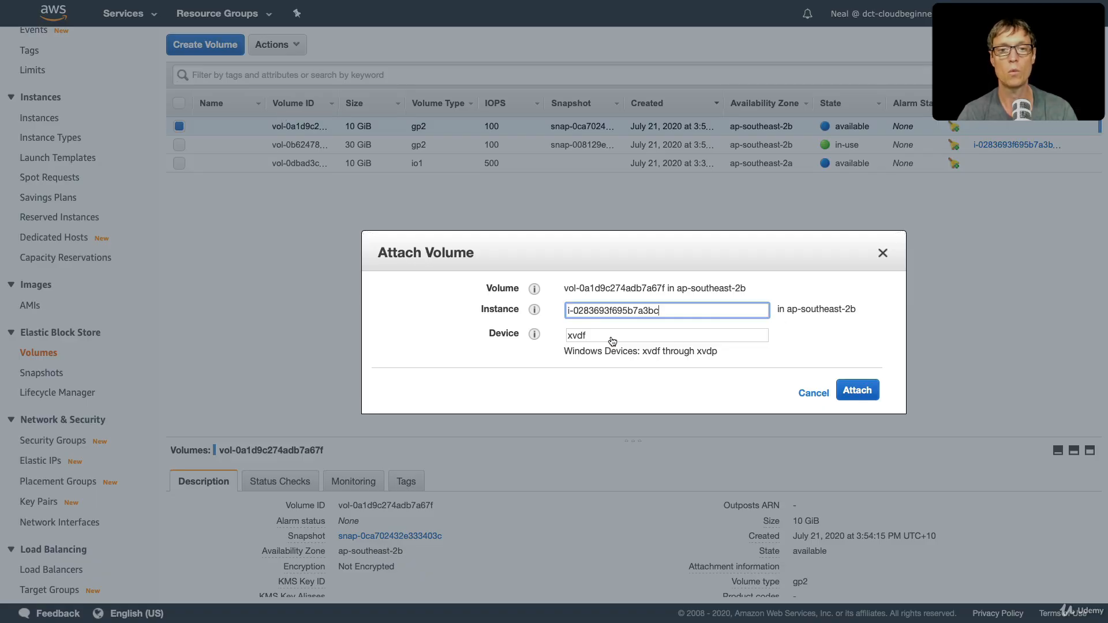
pyautogui.click(858, 391)
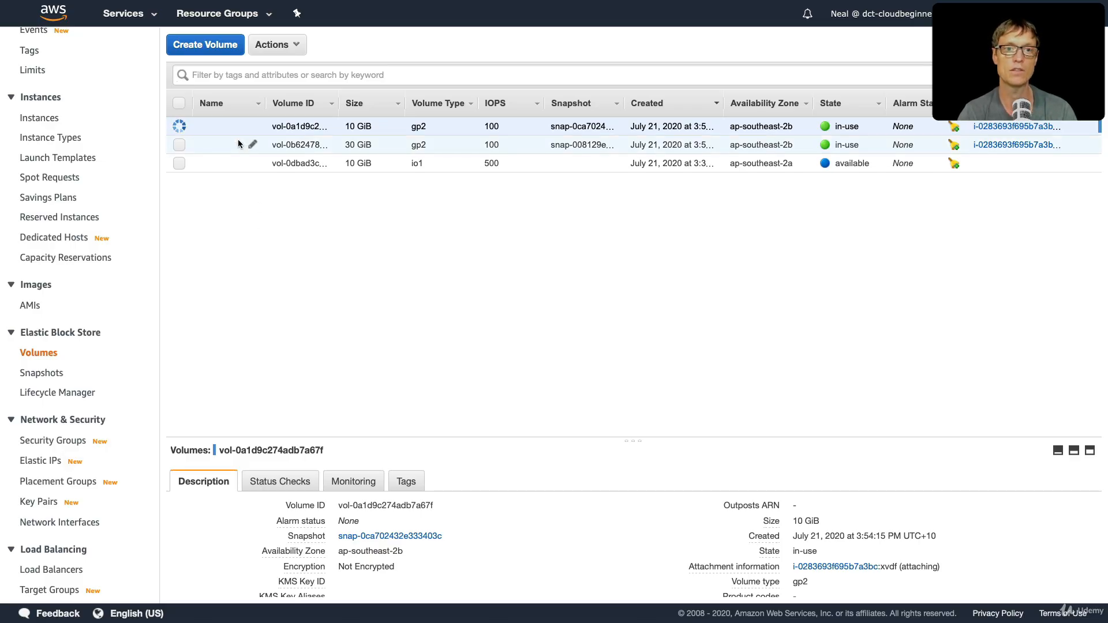
# Retrieve the running instance's Windows password for a standalone RDP client by pasting the key pair's private key and decrypting it
pyautogui.click(39, 118)
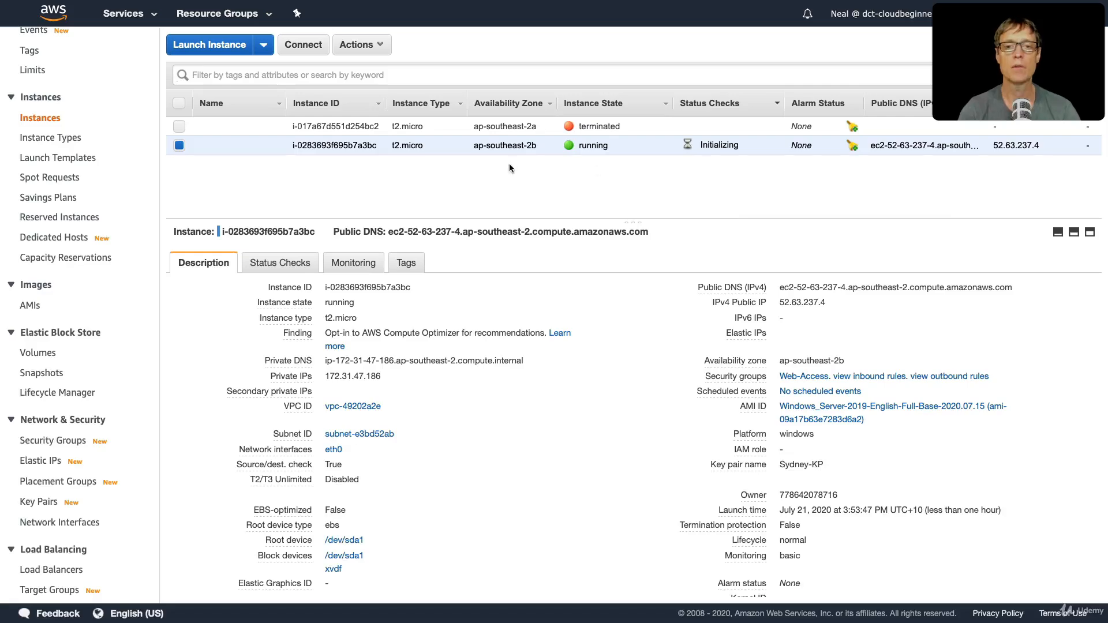
pyautogui.click(295, 50)
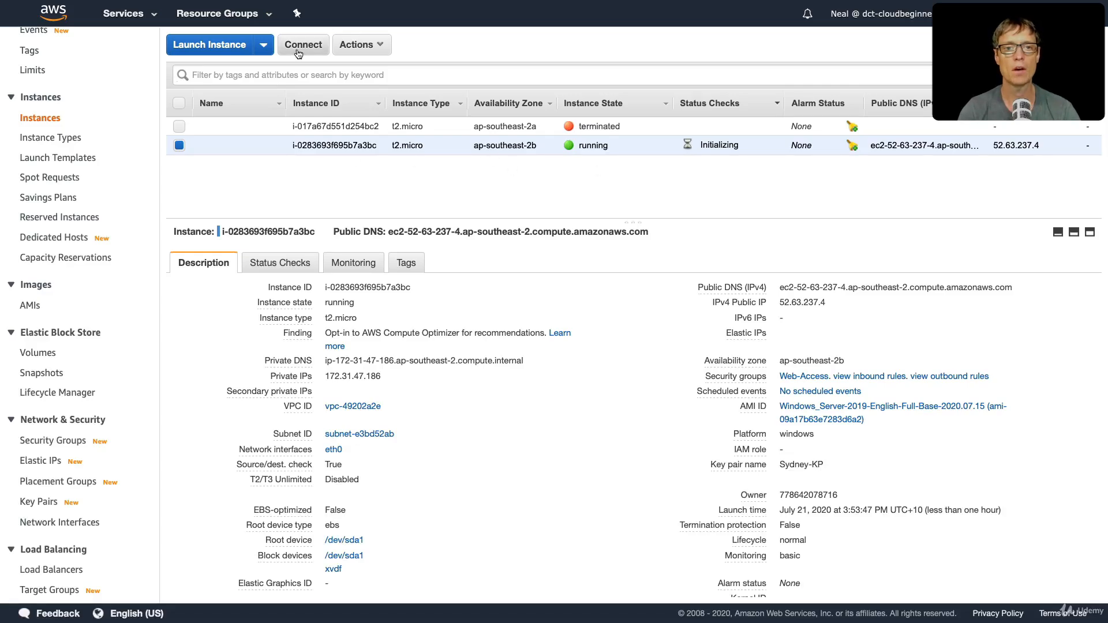
pyautogui.click(578, 369)
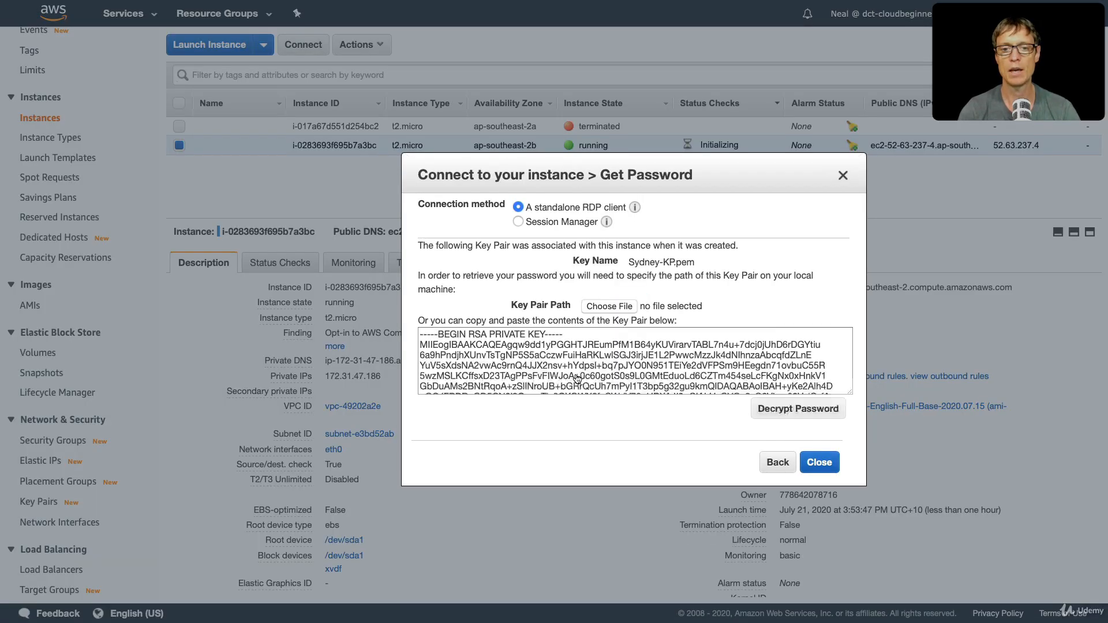
pyautogui.click(773, 410)
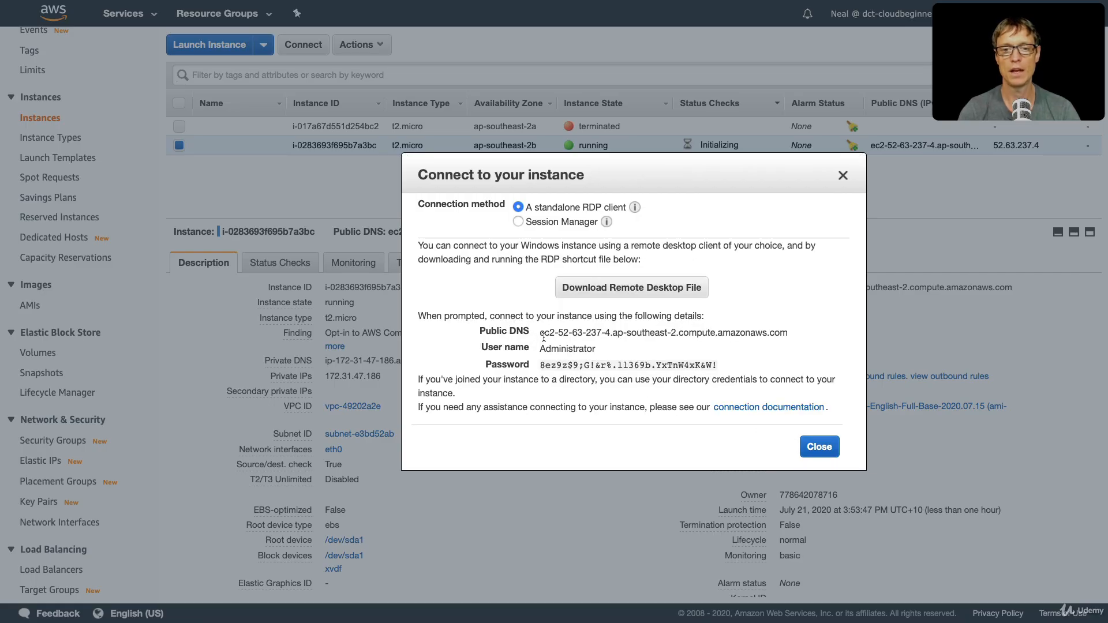
# Copy the instance's public DNS name and add it as a new PC in Microsoft Remote Desktop
pyautogui.moveTo(541, 333); pyautogui.dragTo(786, 328)
pyautogui.press('super+c')
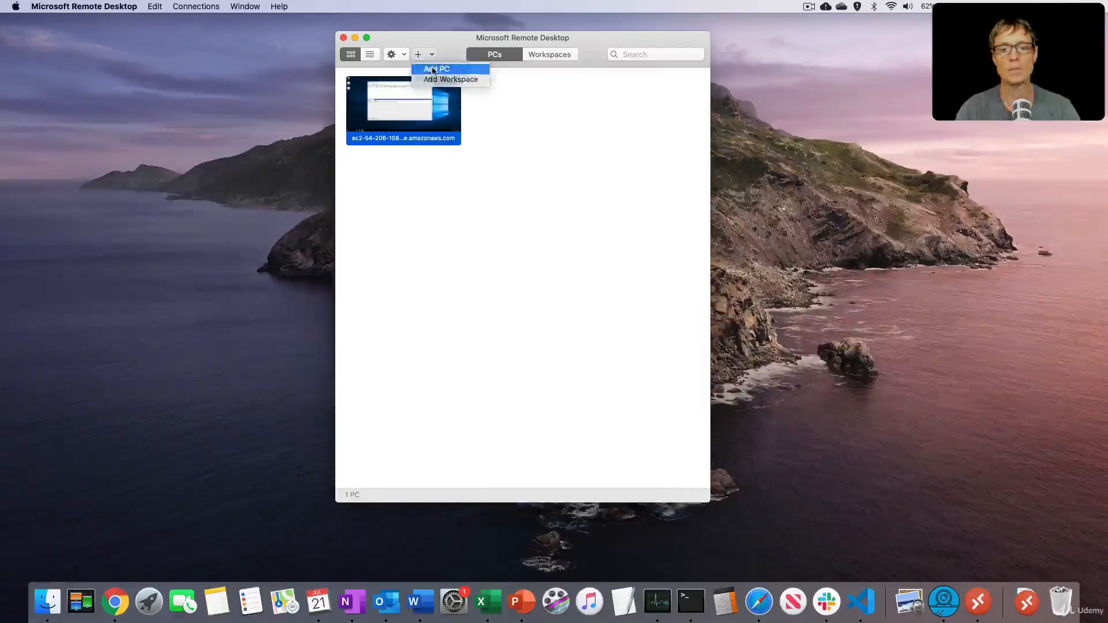
pyautogui.click(432, 67)
pyautogui.press('super+v')
pyautogui.press('Return')
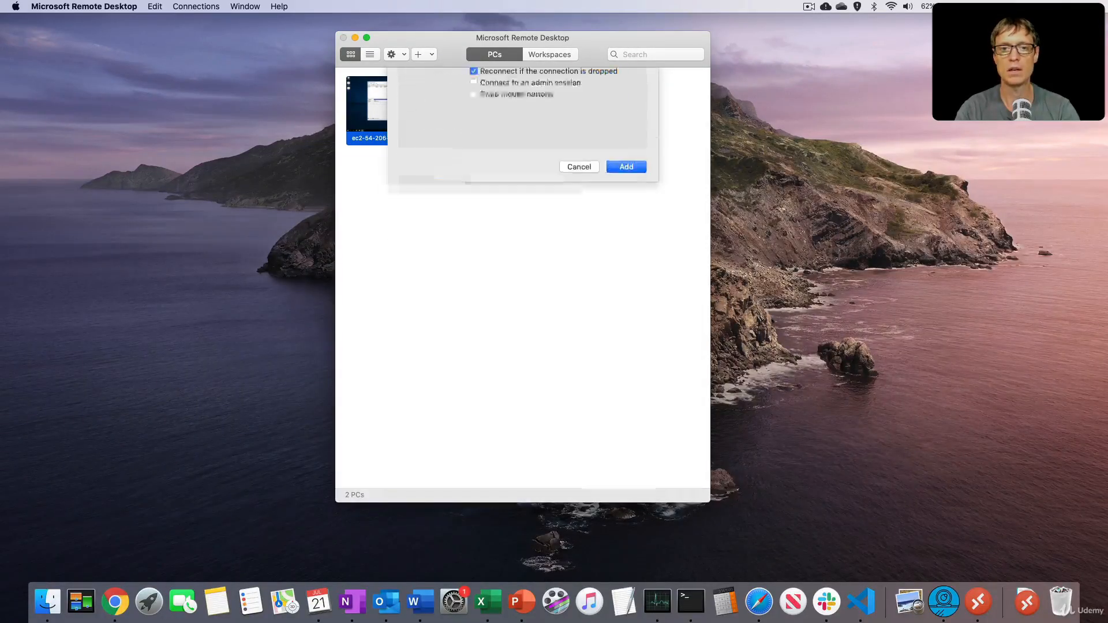
# Connect to the new remote PC as Administrator, pasting the account password and accepting the unverified certificate
pyautogui.click(724, 366)
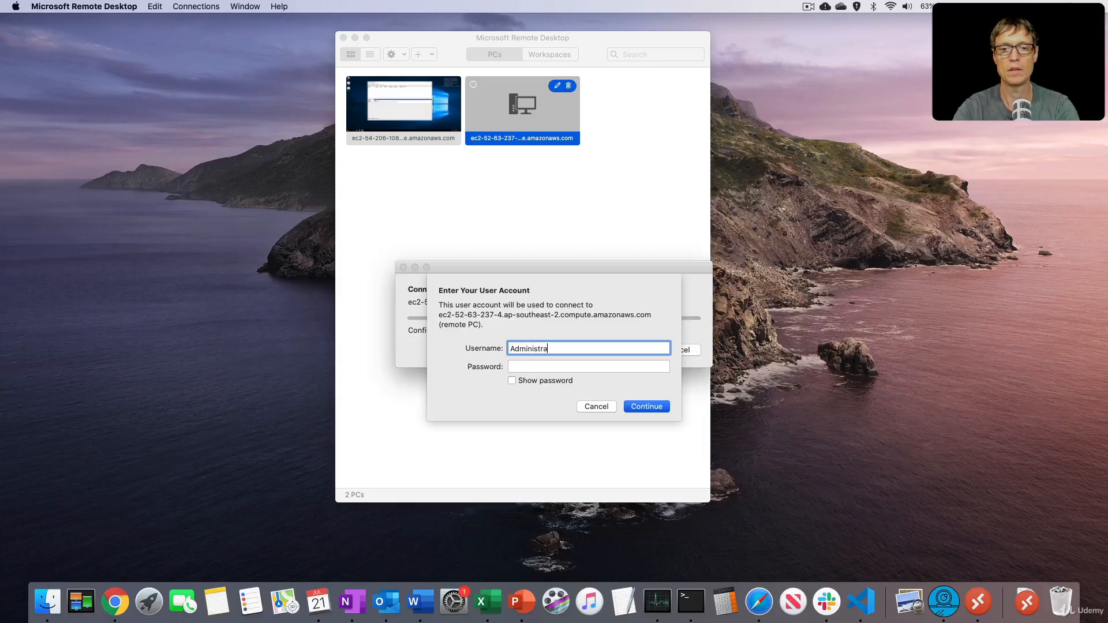
pyautogui.write('tor')
pyautogui.press('Tab')
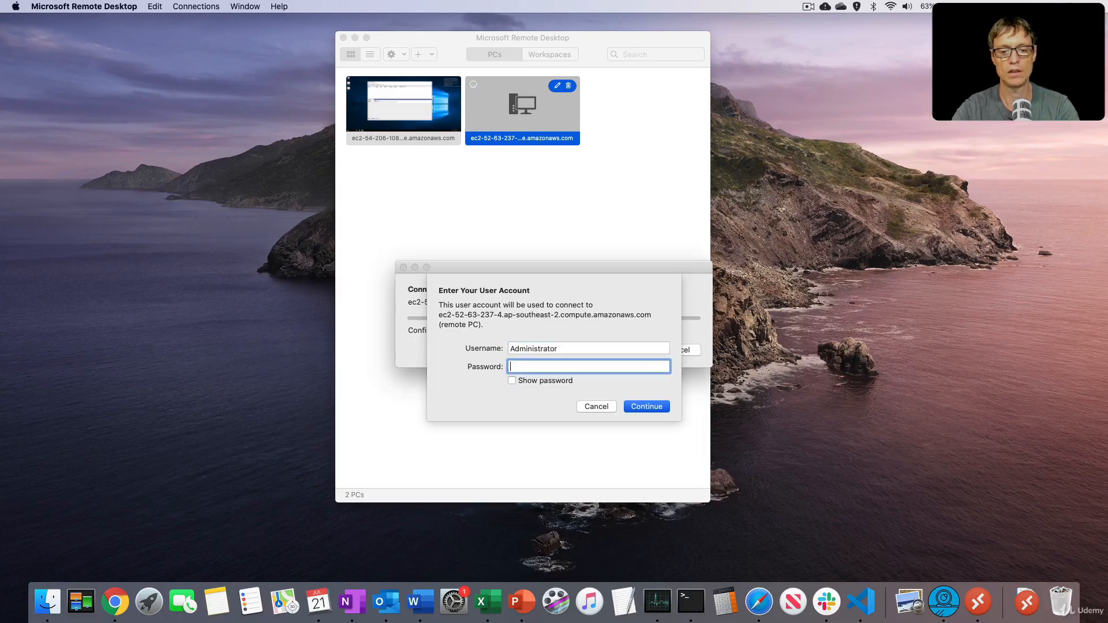
pyautogui.press('super+v')
pyautogui.press('Return')
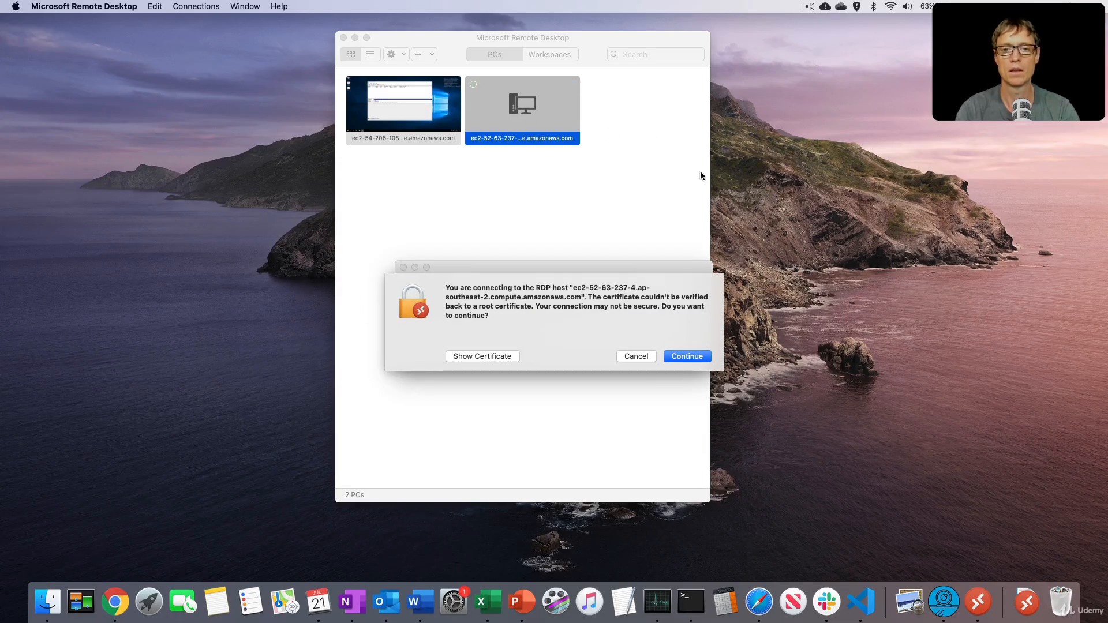
pyautogui.click(672, 357)
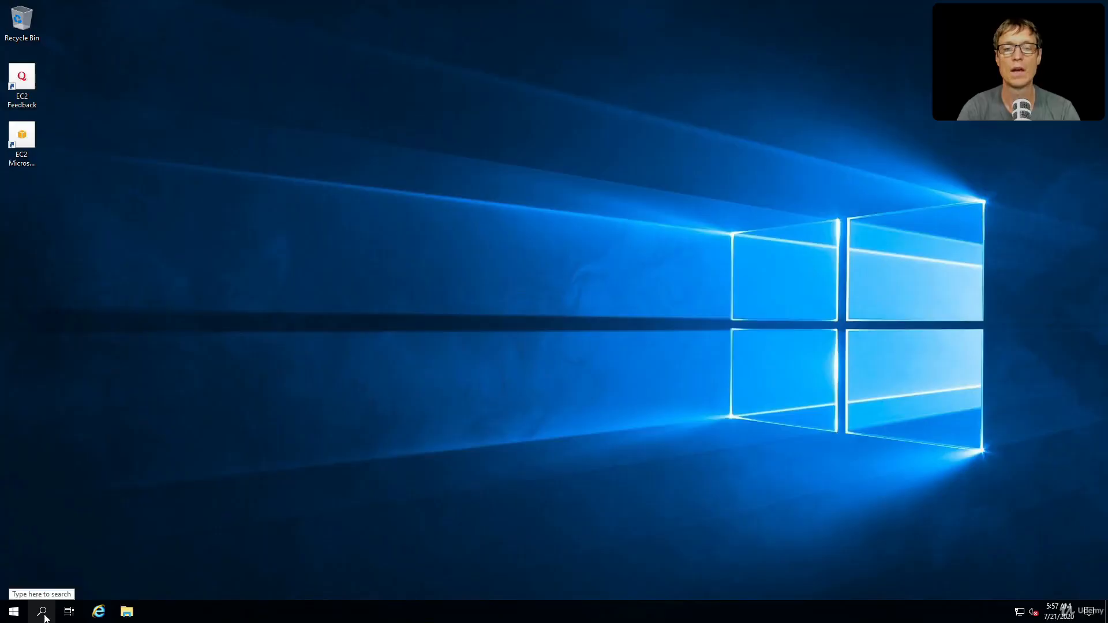
# Search the remote Windows desktop for disk management and open the tool for creating and formatting hard disk partitions
pyautogui.click(44, 613)
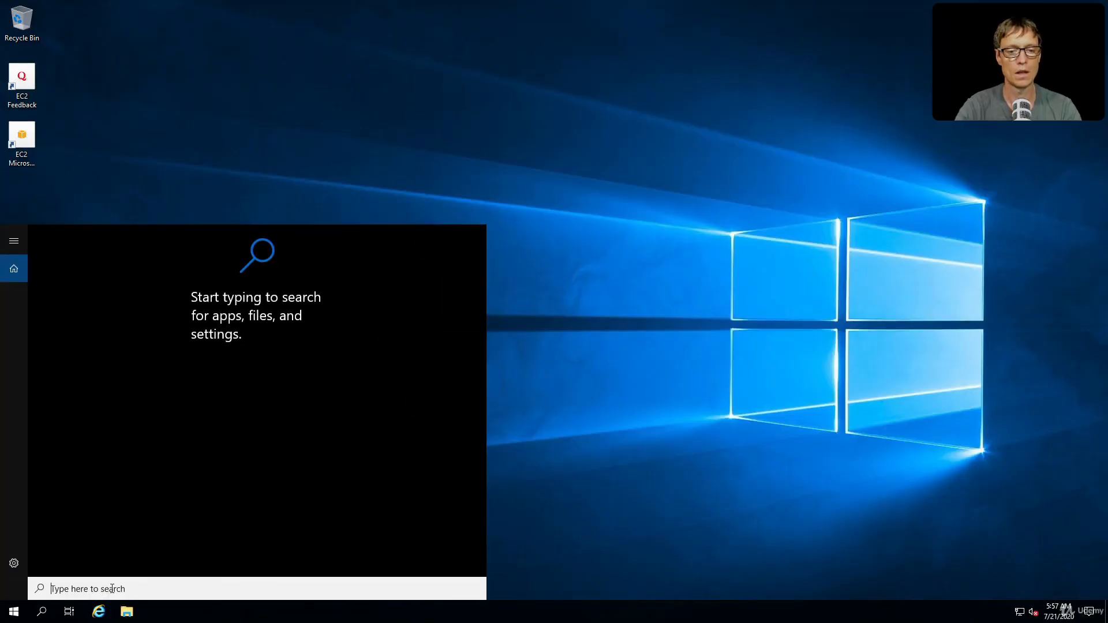
pyautogui.write('disk management')
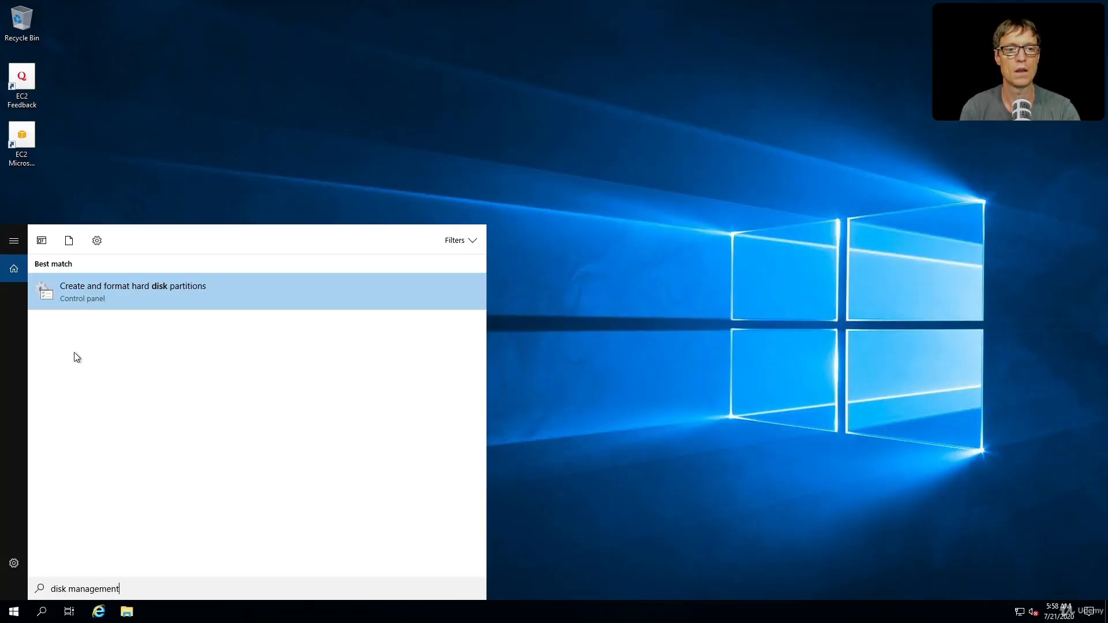
pyautogui.click(82, 296)
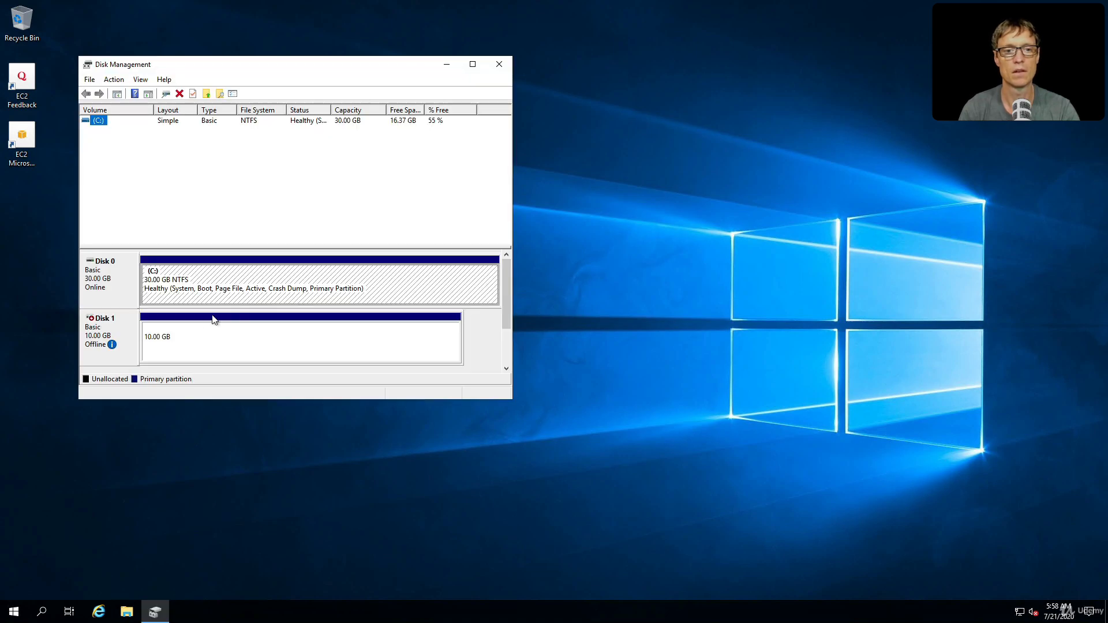
# Bring the offline 10 GB Disk 1 online in Disk Management
pyautogui.click(97, 340)
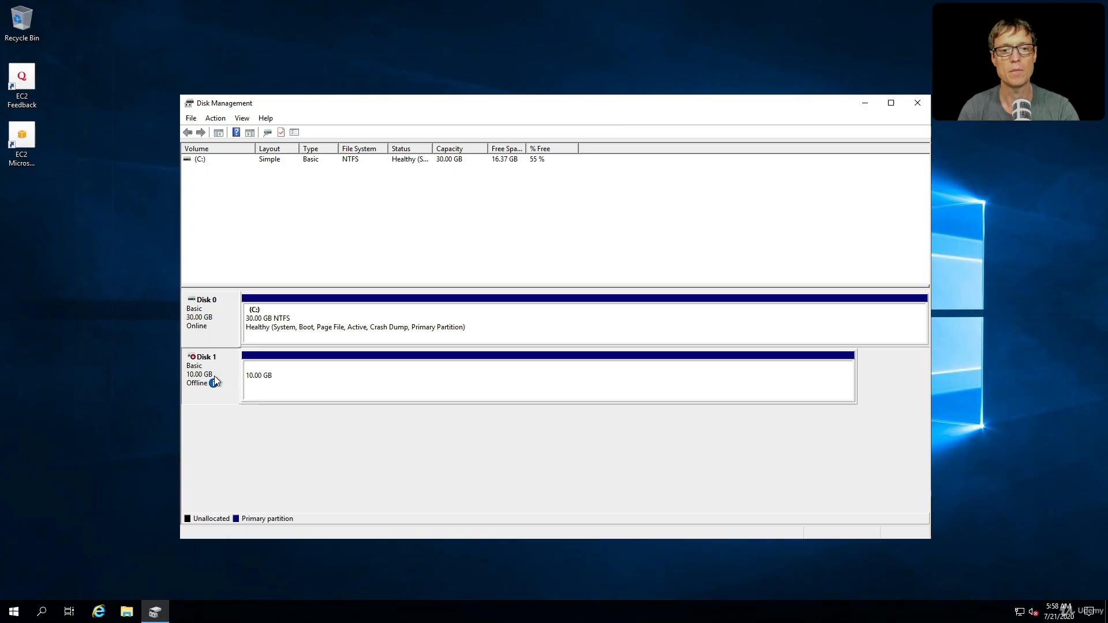
pyautogui.rightClick(214, 377)
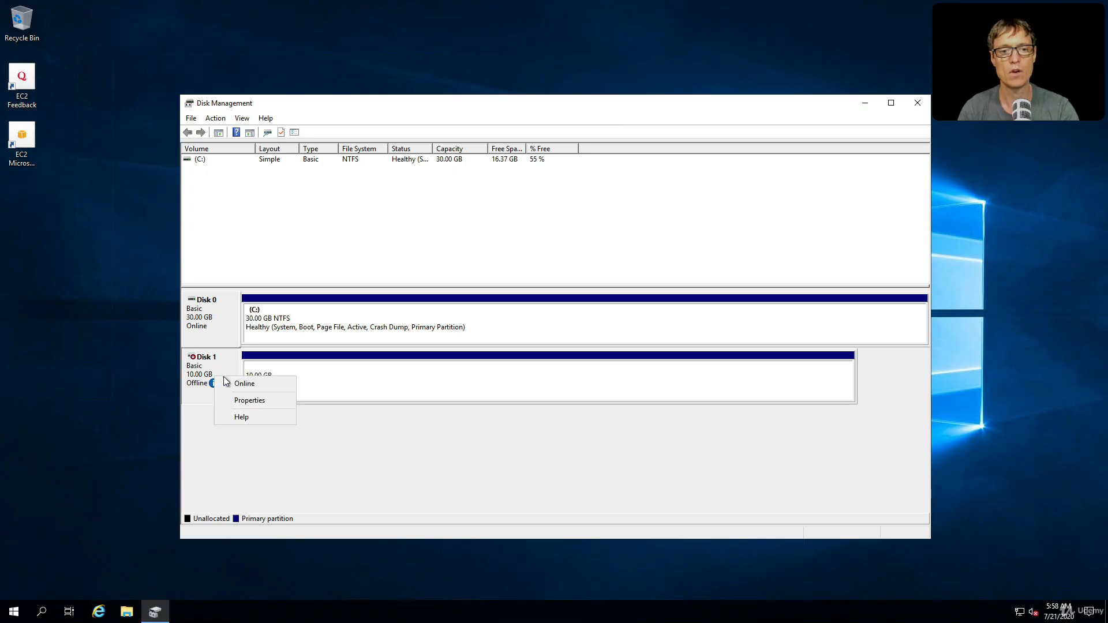
pyautogui.click(238, 385)
pyautogui.rightClick(193, 365)
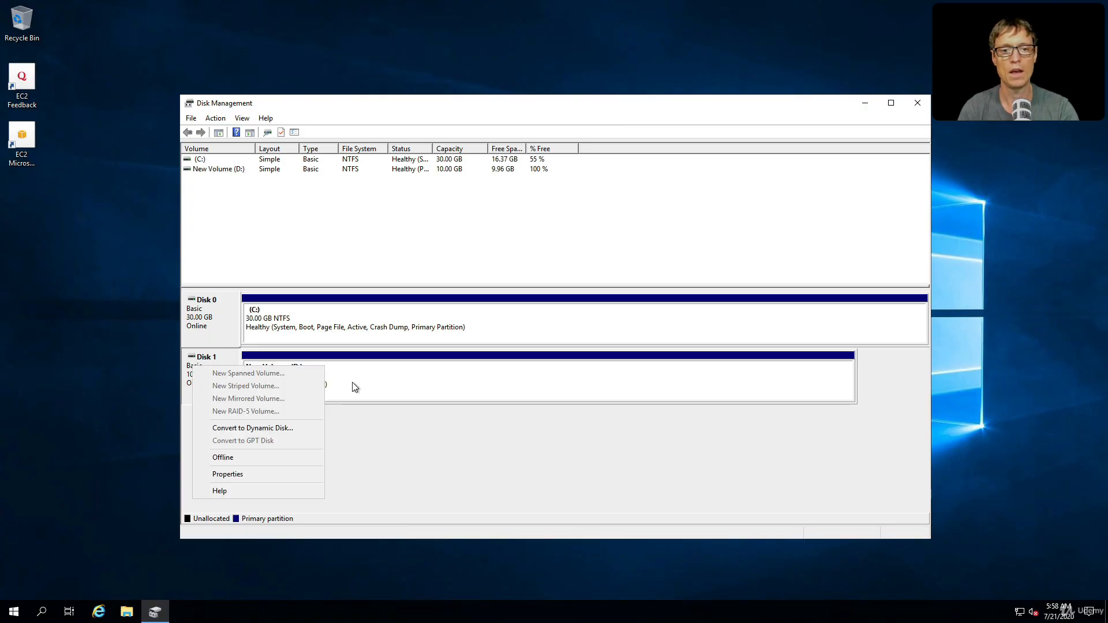
# Open New Volume (D:) on Disk 1 from Disk Management to inspect its contents
pyautogui.click(376, 377)
pyautogui.rightClick(376, 376)
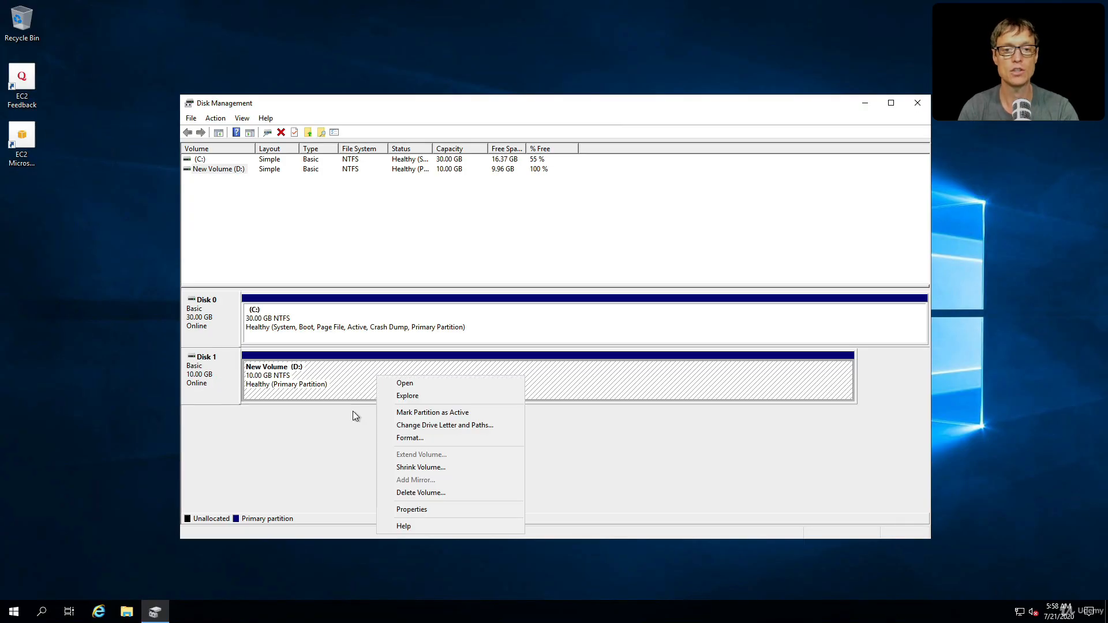
pyautogui.click(408, 384)
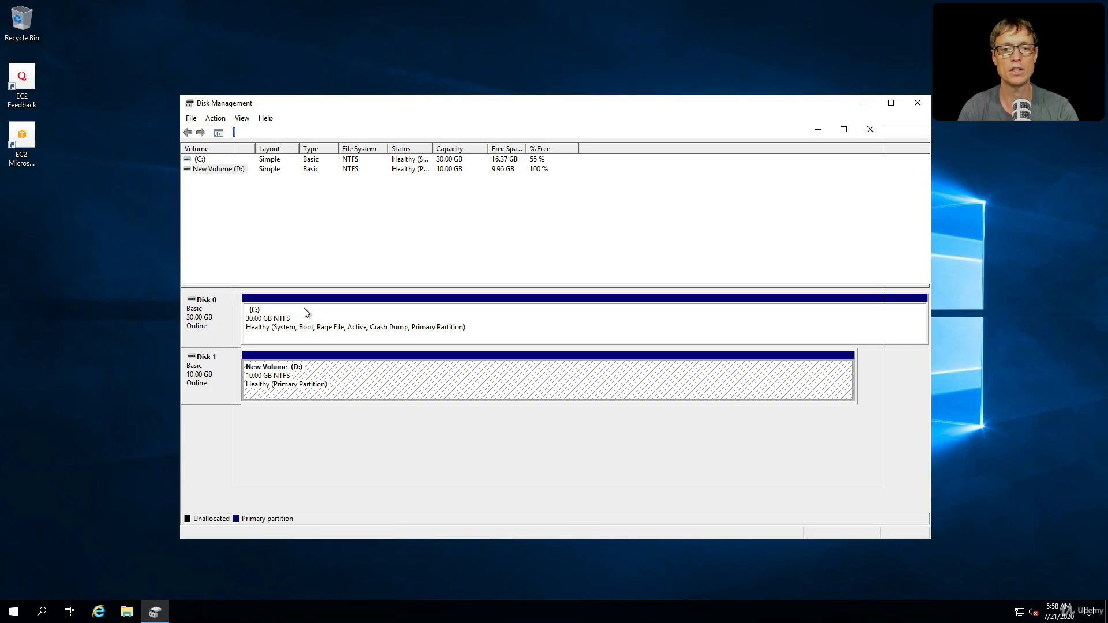
pyautogui.click(355, 199)
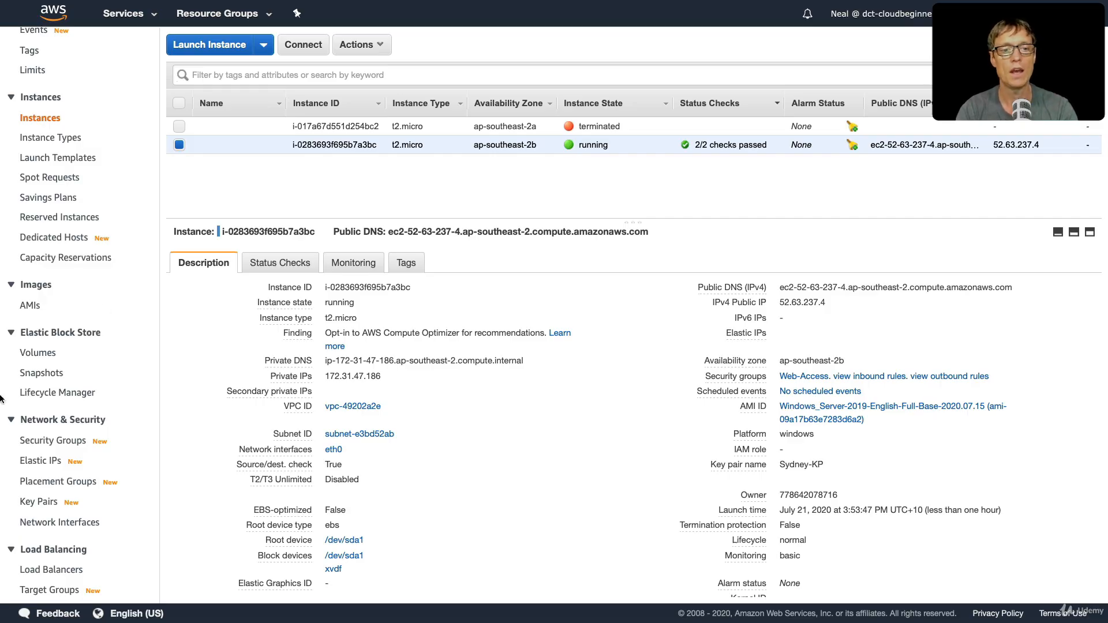
# In the AWS EC2 console, create a snapshot of the instance's 30 GiB root volume with the description RootVolume
pyautogui.click(29, 309)
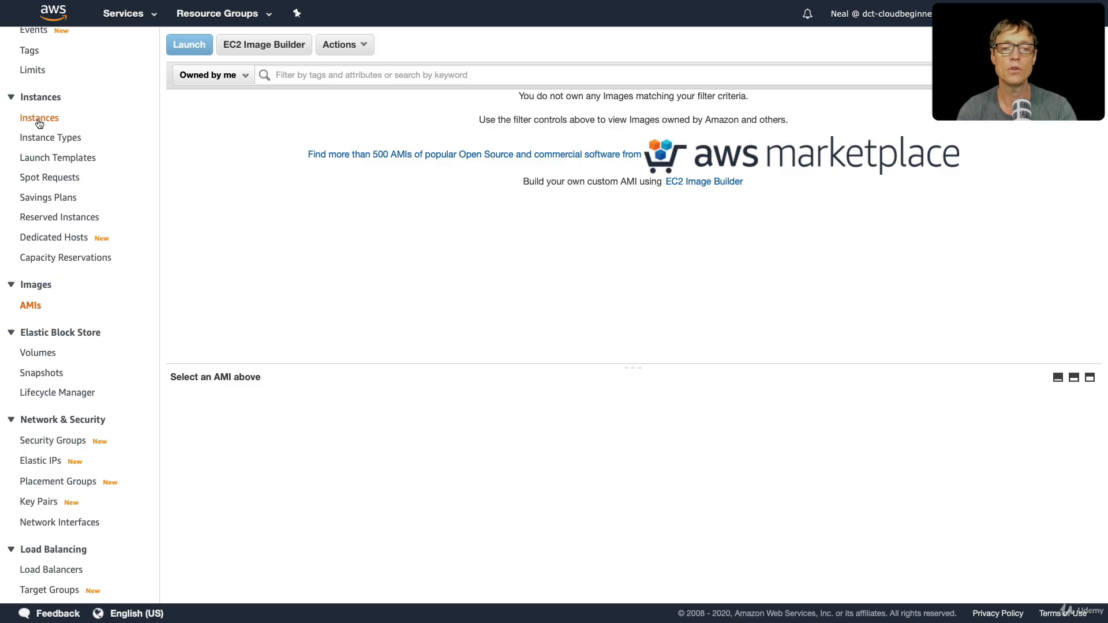
pyautogui.click(31, 357)
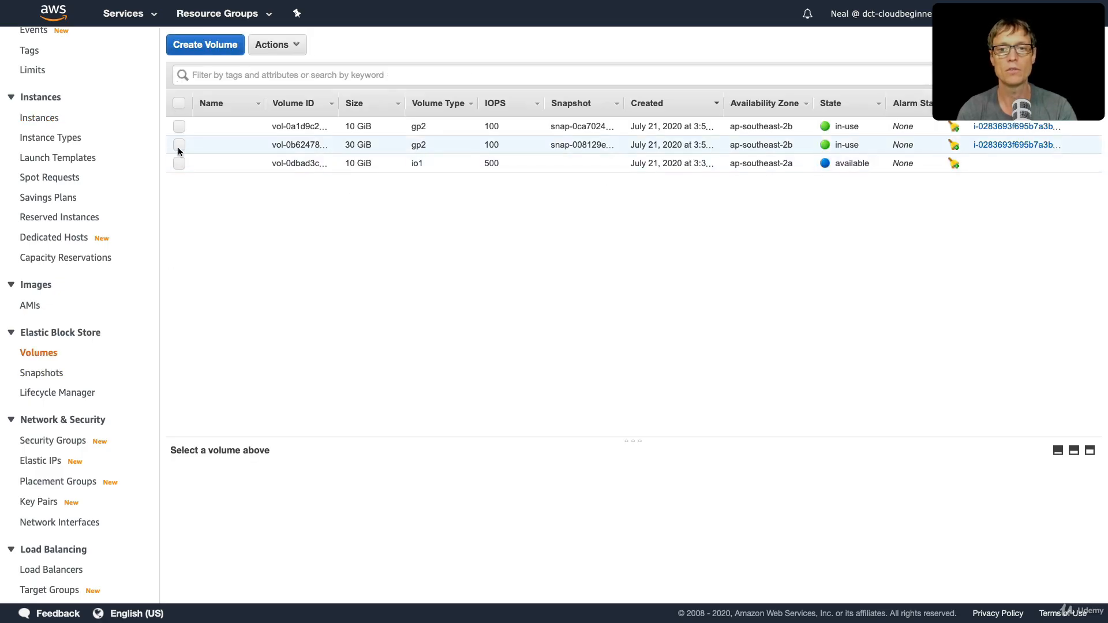
pyautogui.click(179, 145)
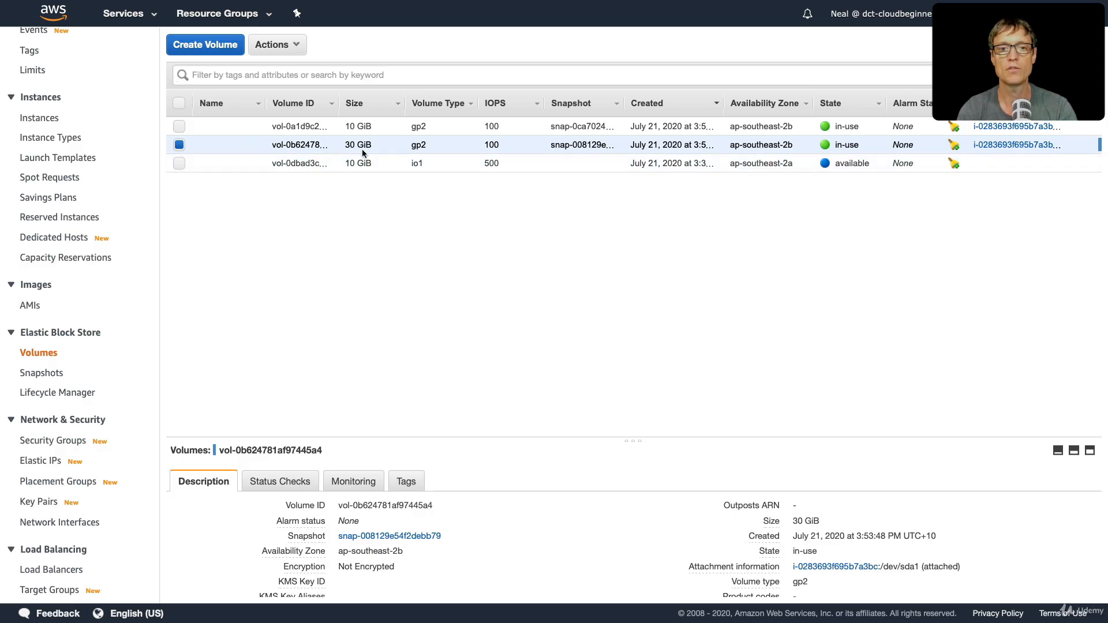
pyautogui.rightClick(321, 150)
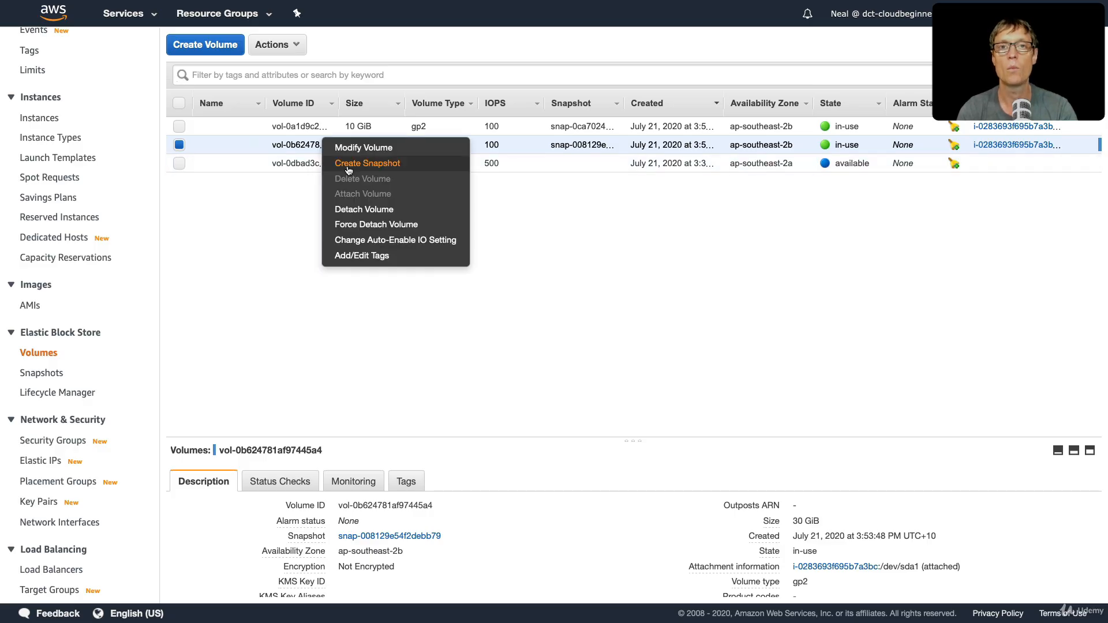
pyautogui.click(375, 164)
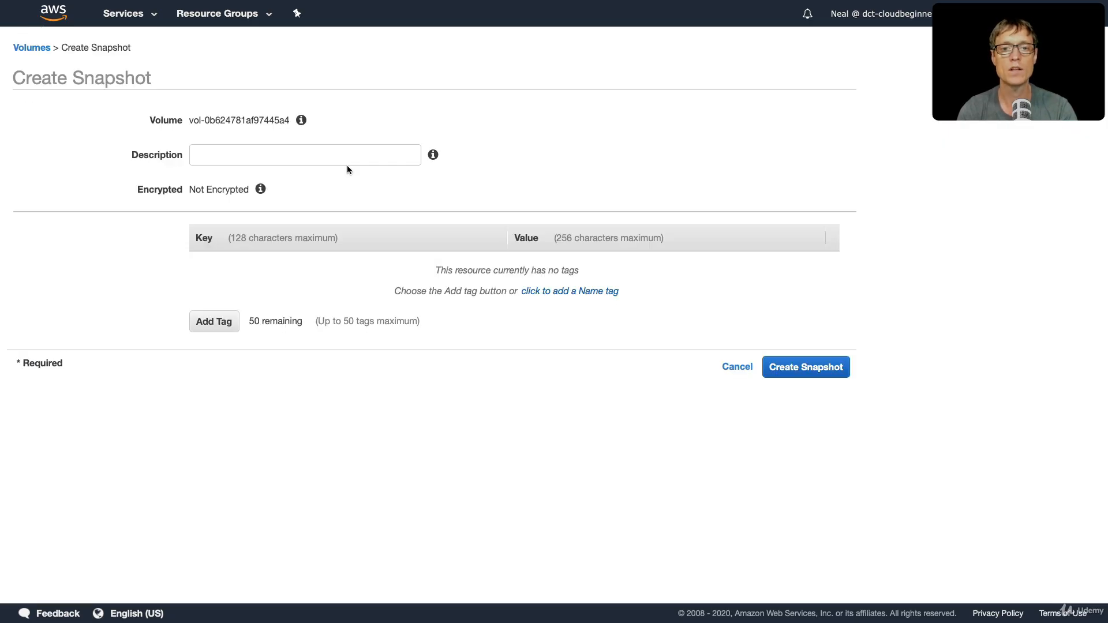
pyautogui.click(301, 154)
pyautogui.write('RootVolume')
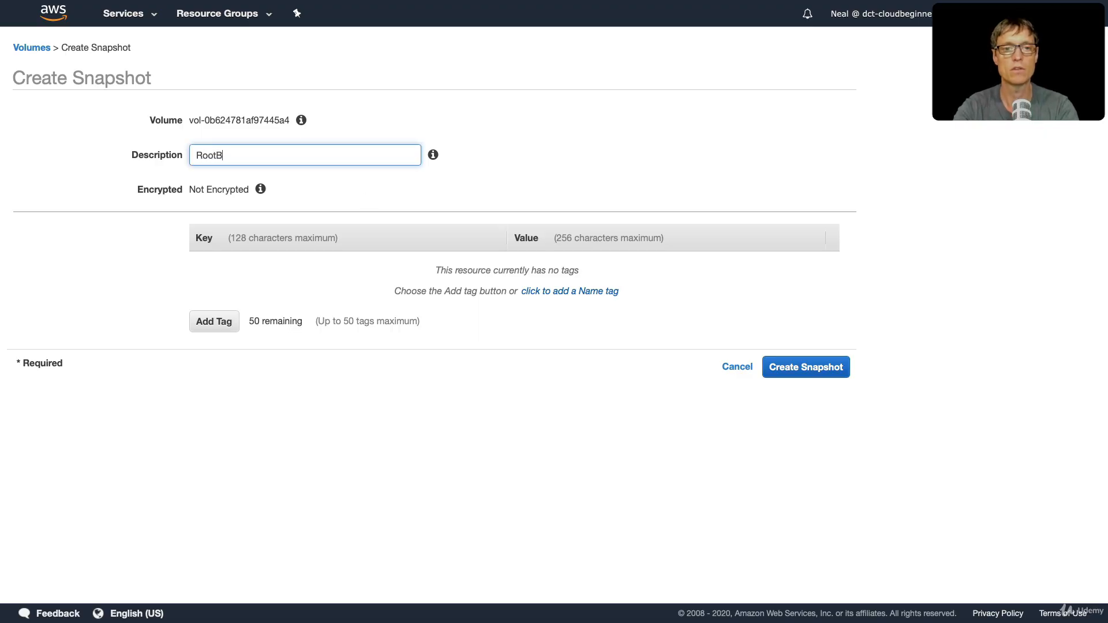
pyautogui.click(788, 369)
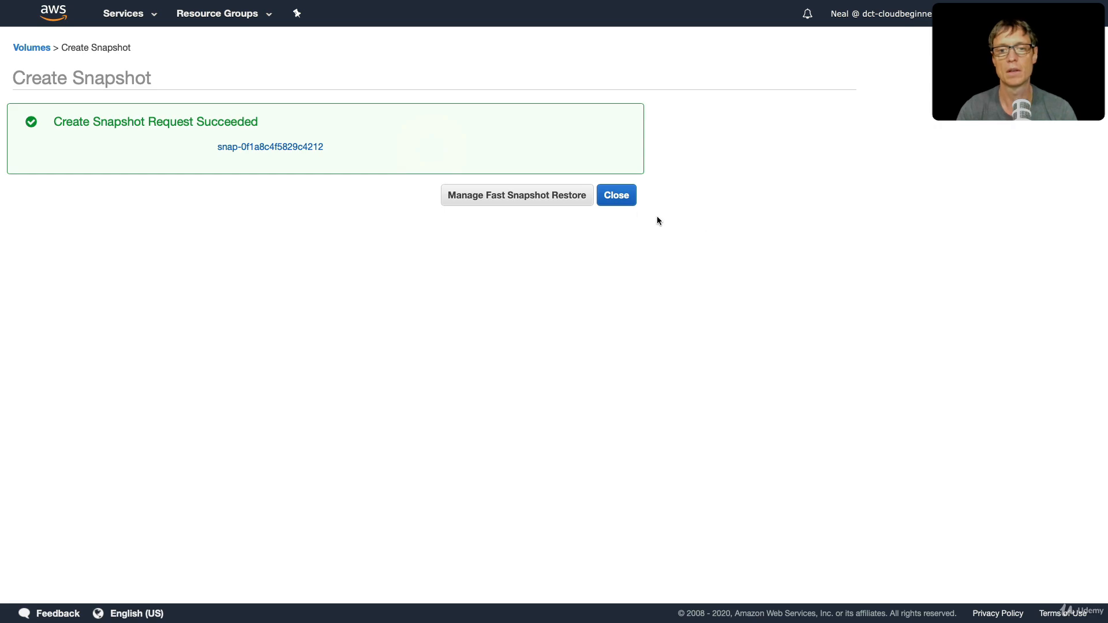
pyautogui.click(611, 193)
# Open the EBS snapshots list and compare the details of the RootVolume and MyTestDataVolume snapshots
pyautogui.click(40, 373)
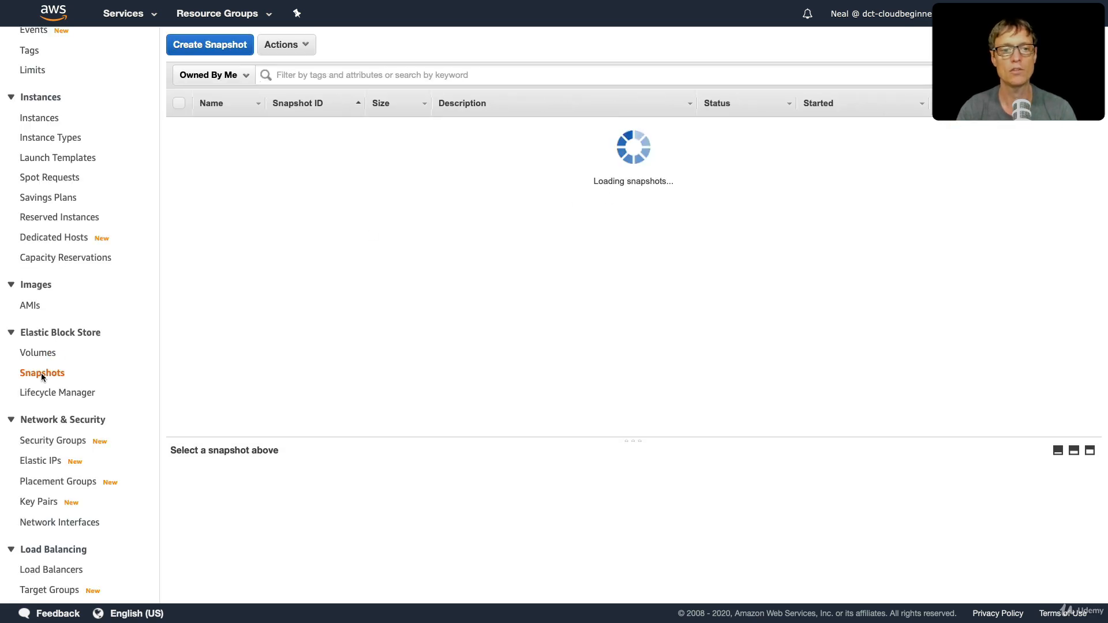
pyautogui.click(574, 153)
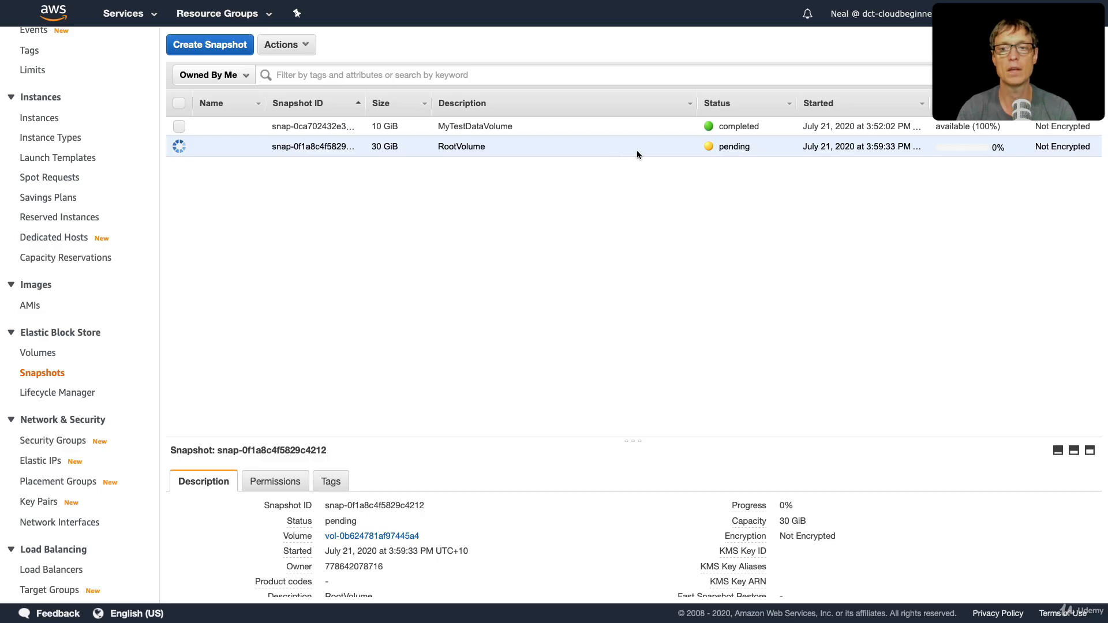
pyautogui.click(632, 122)
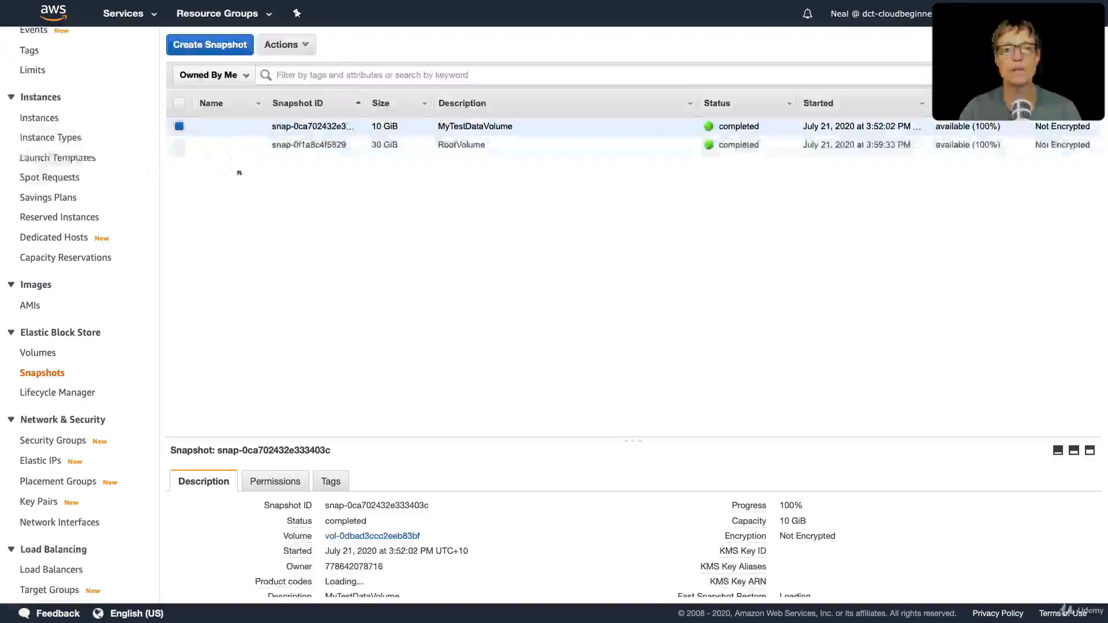
# Create an image named MyAMI from the 30 GiB RootVolume snapshot, keeping the default architecture, virtualization and volume settings
pyautogui.click(182, 148)
pyautogui.click(434, 148)
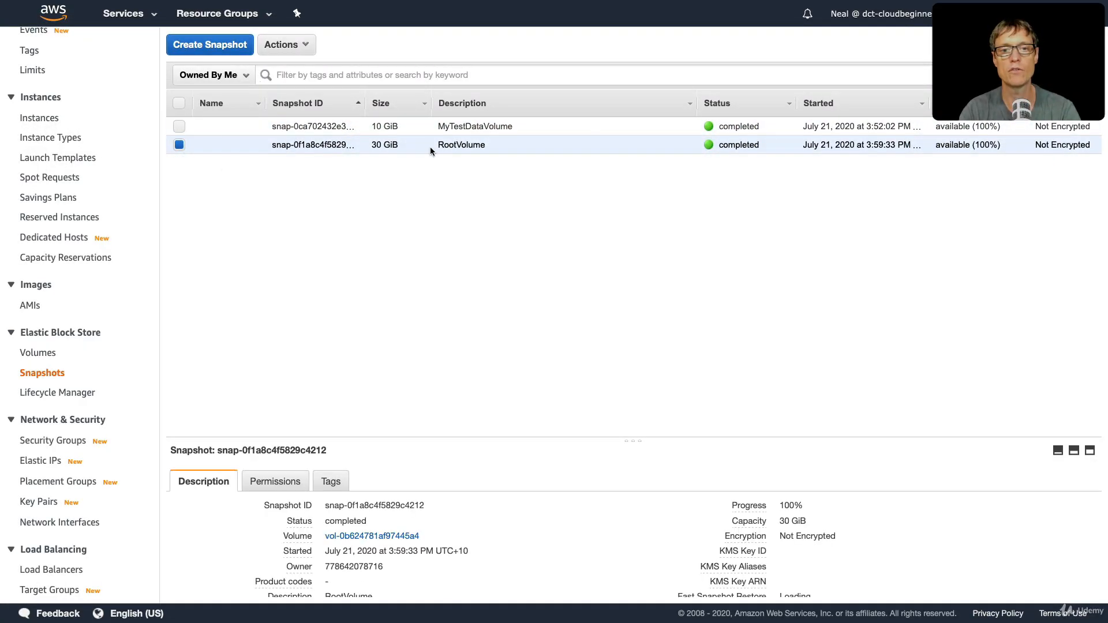
pyautogui.rightClick(435, 147)
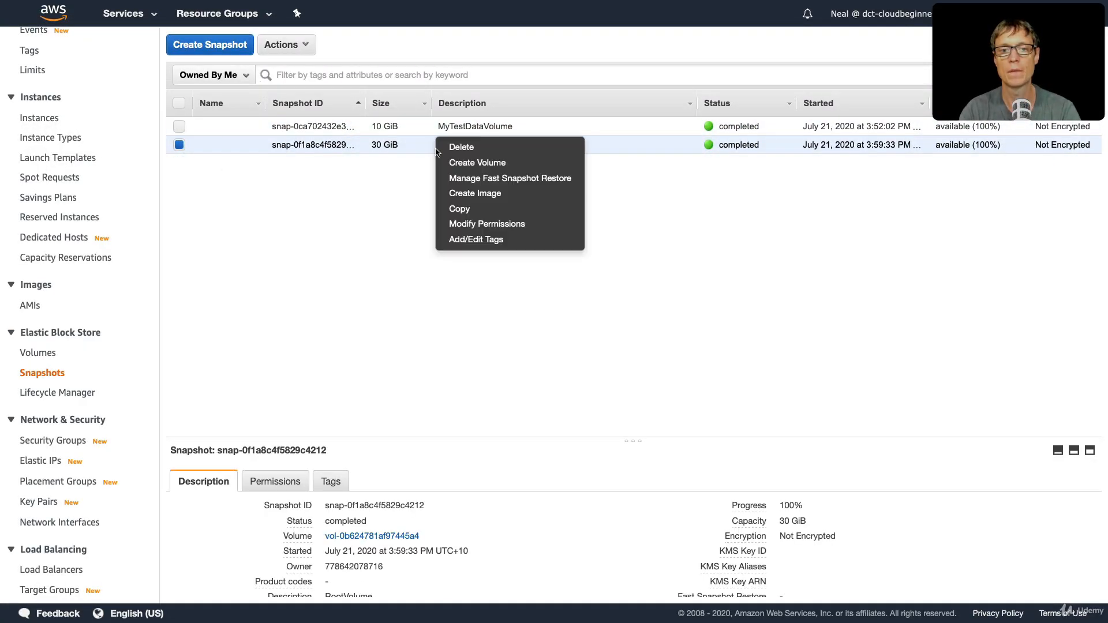
pyautogui.click(476, 193)
pyautogui.click(327, 216)
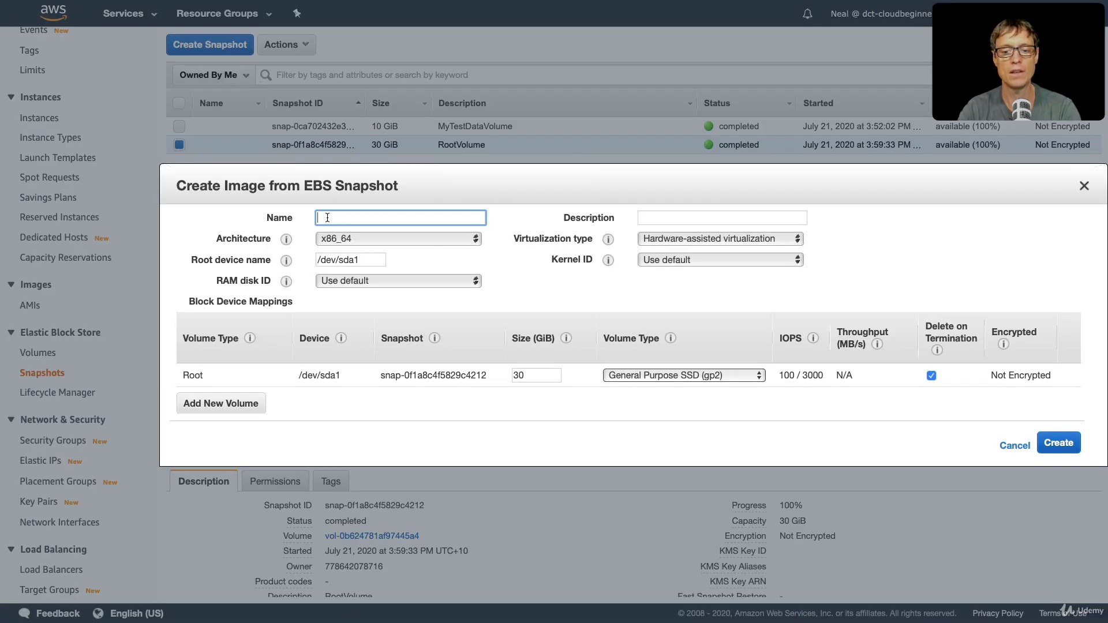
pyautogui.write('AM')
pyautogui.press('BackSpace')
pyautogui.press('BackSpace')
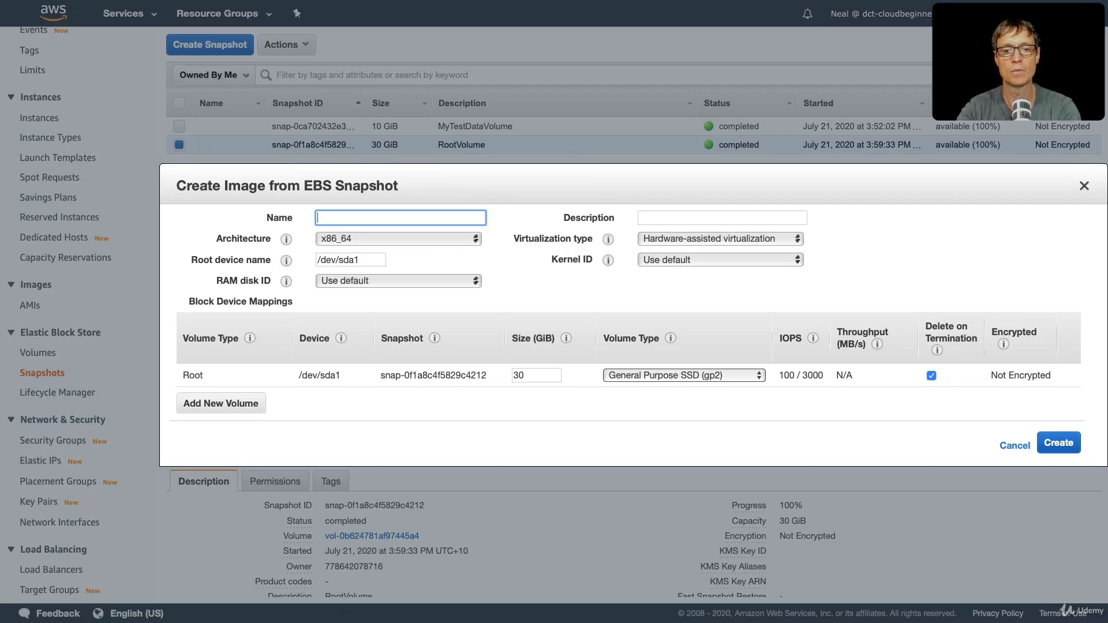
pyautogui.write('MyAMI')
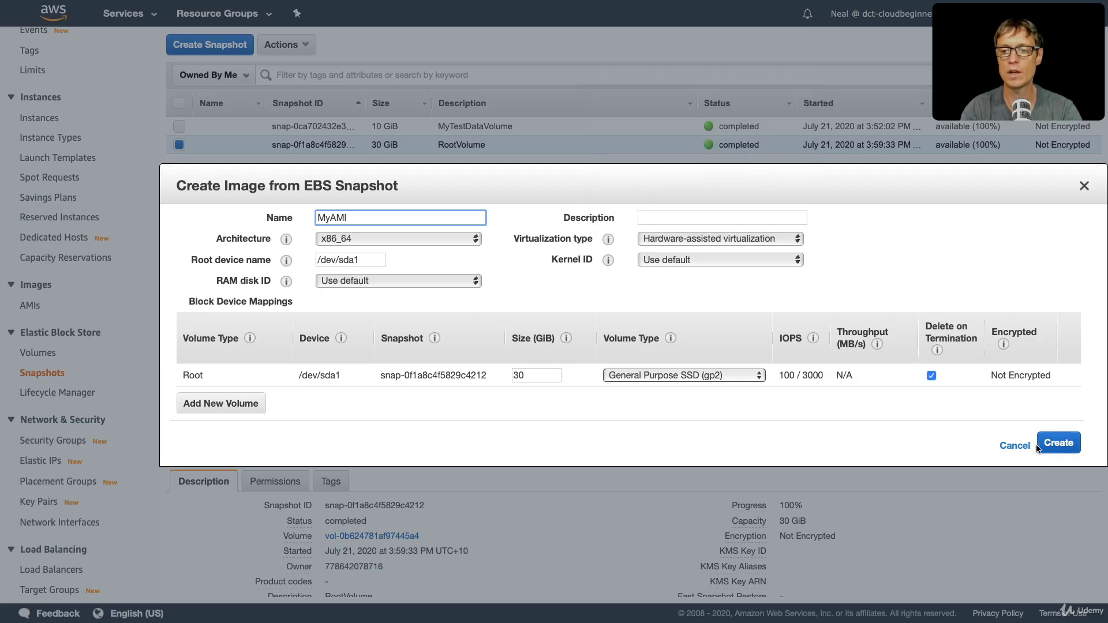
pyautogui.click(1059, 443)
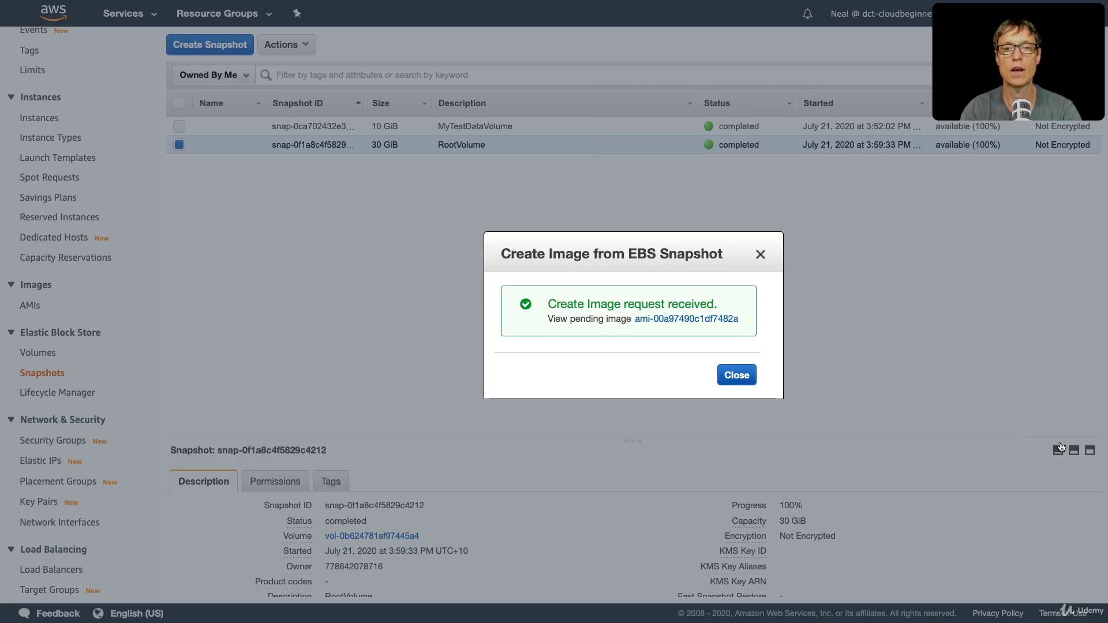
pyautogui.click(731, 377)
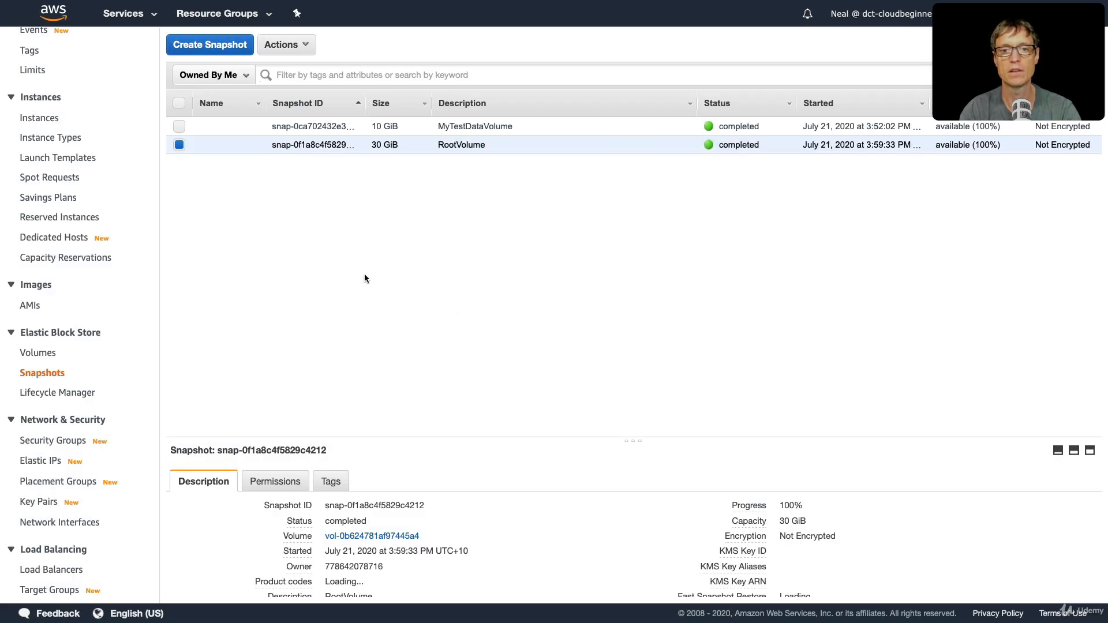
# Open the instance launch wizard for MyAMI, examine the subnet choices in the instance details, and leave without launching
pyautogui.click(30, 307)
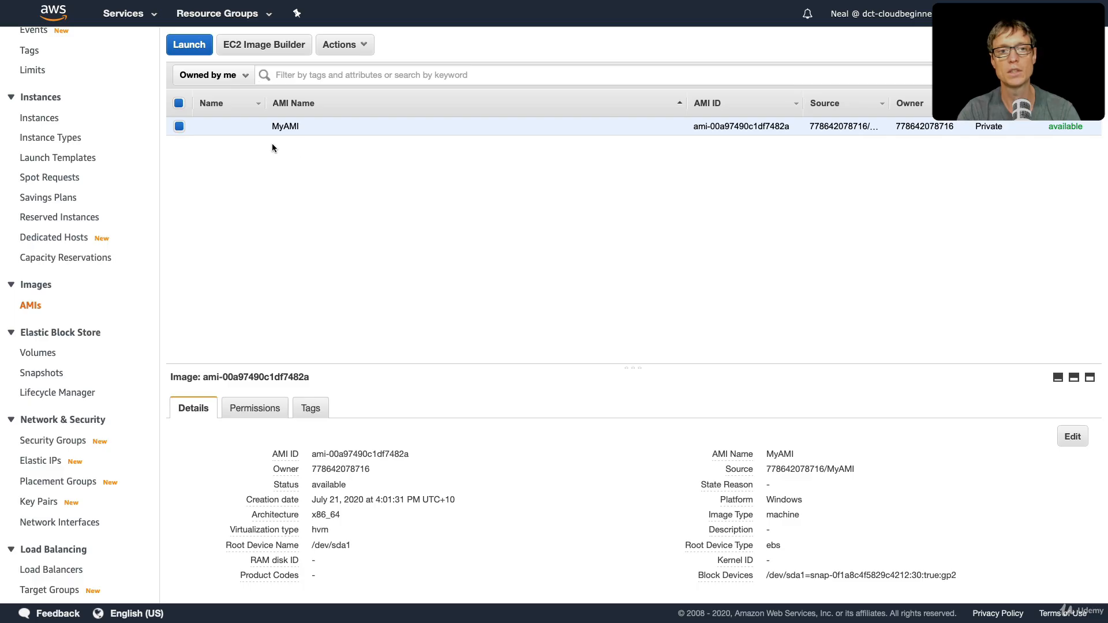
pyautogui.click(186, 48)
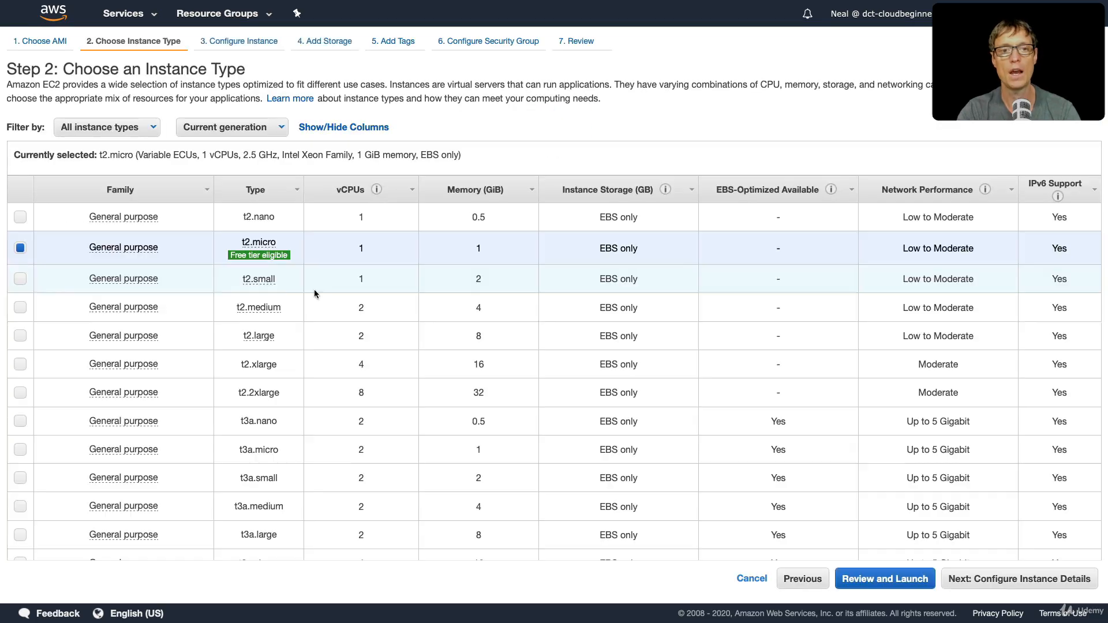
pyautogui.click(979, 584)
pyautogui.click(370, 198)
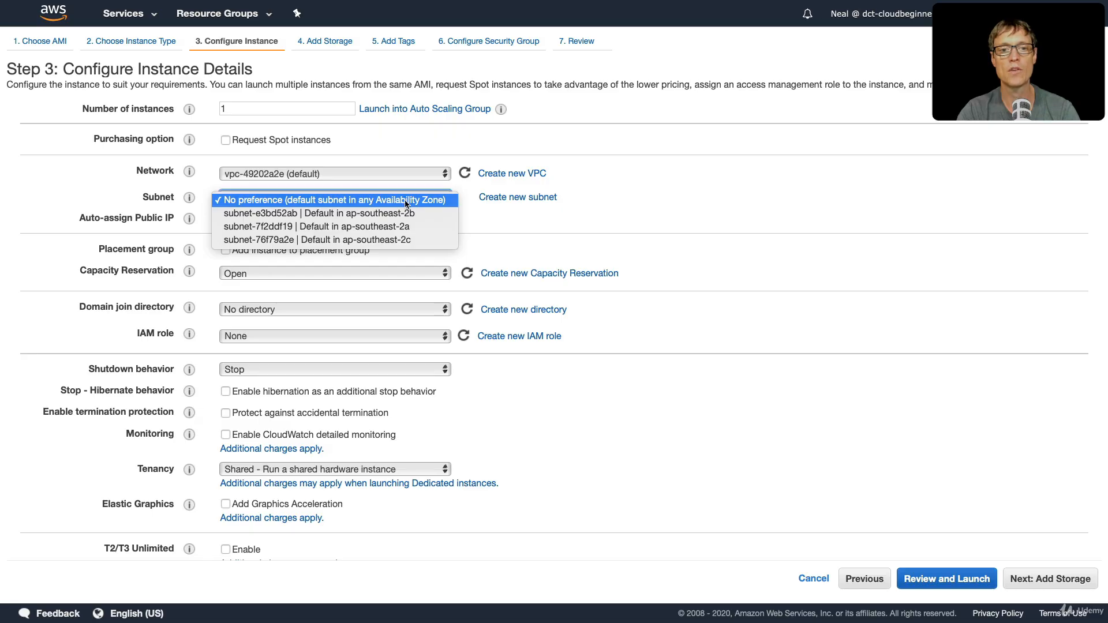
pyautogui.click(514, 202)
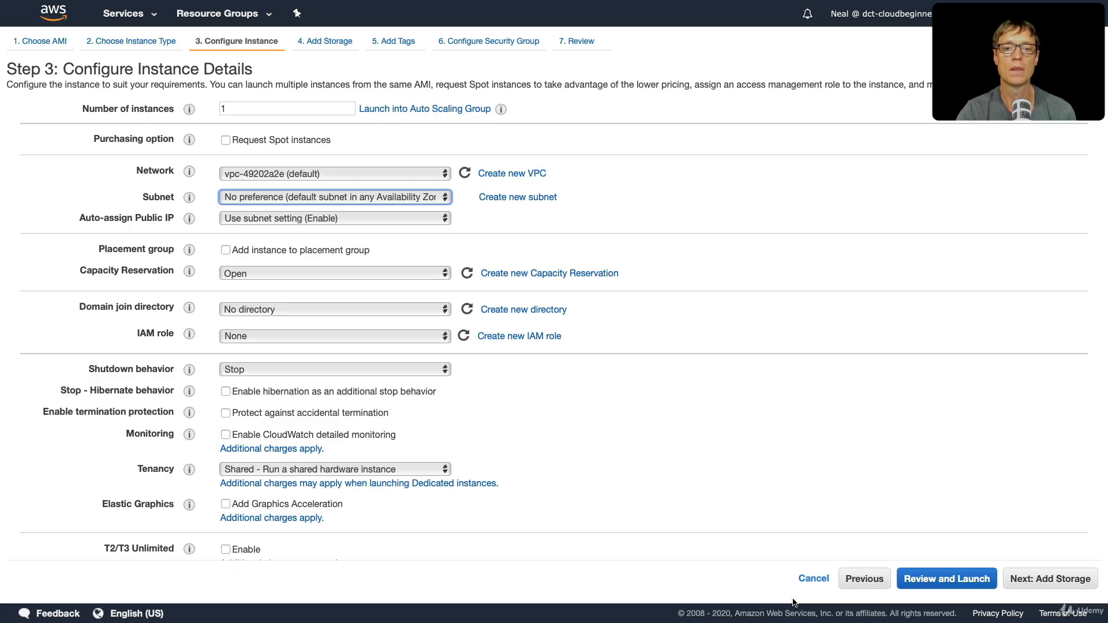
pyautogui.click(807, 585)
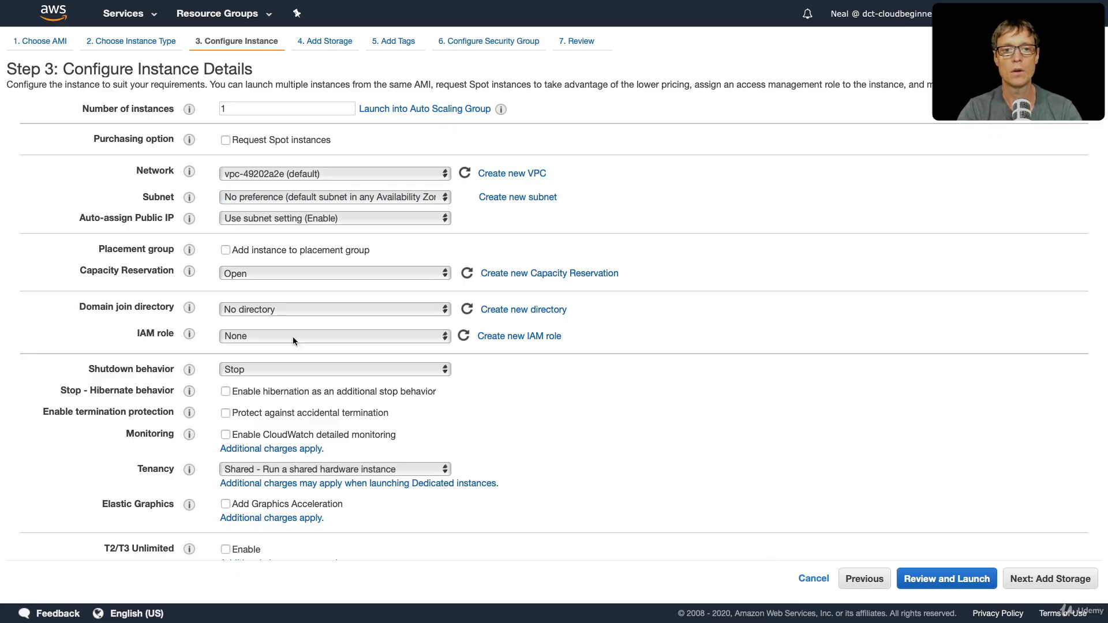
pyautogui.click(811, 578)
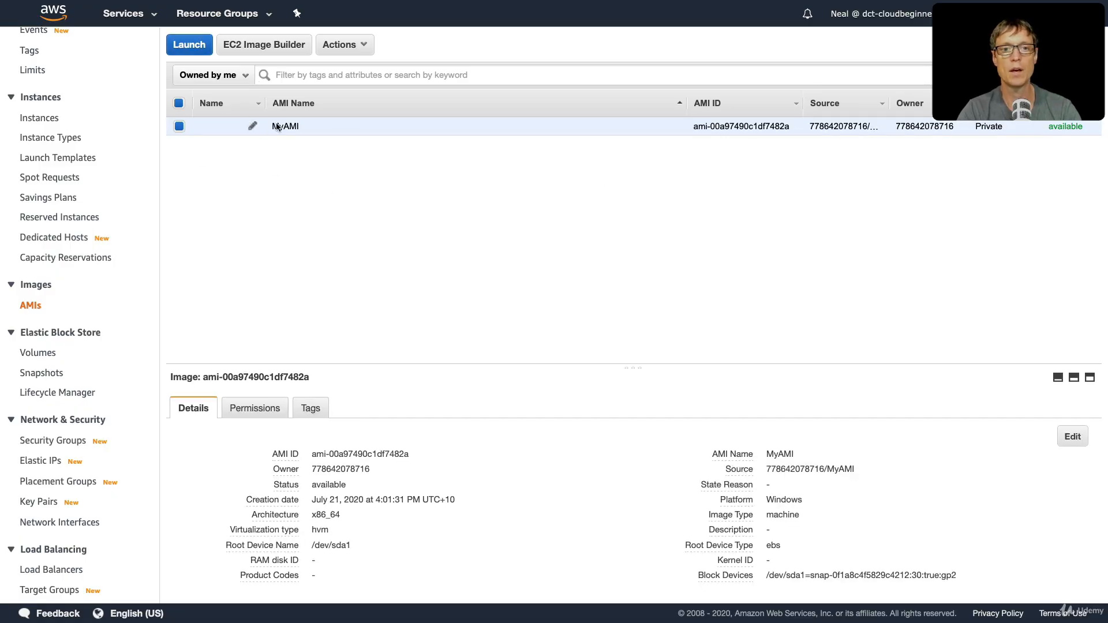
# Deregister the MyAMI image
pyautogui.rightClick(348, 129)
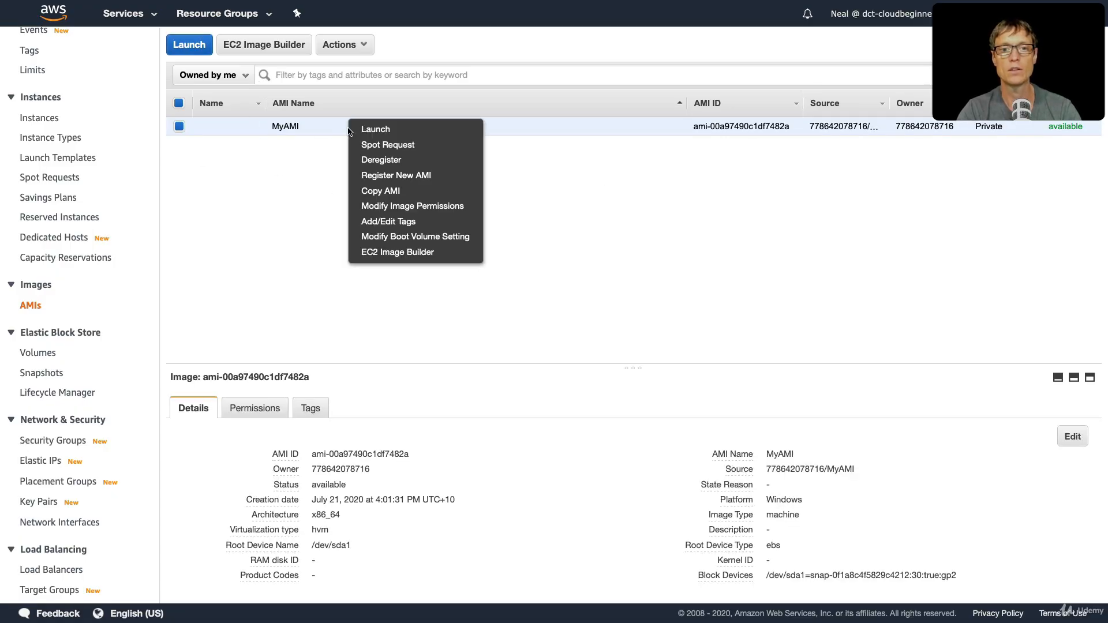
pyautogui.click(369, 161)
pyautogui.click(700, 361)
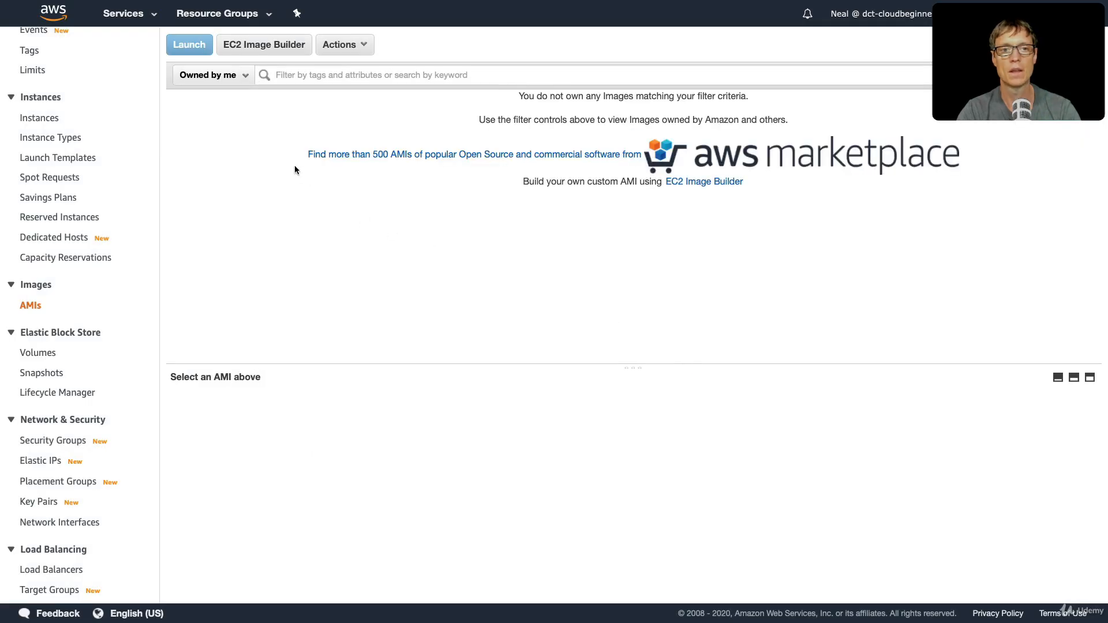
# Terminate the running t2.micro instance in ap-southeast-2b
pyautogui.click(24, 373)
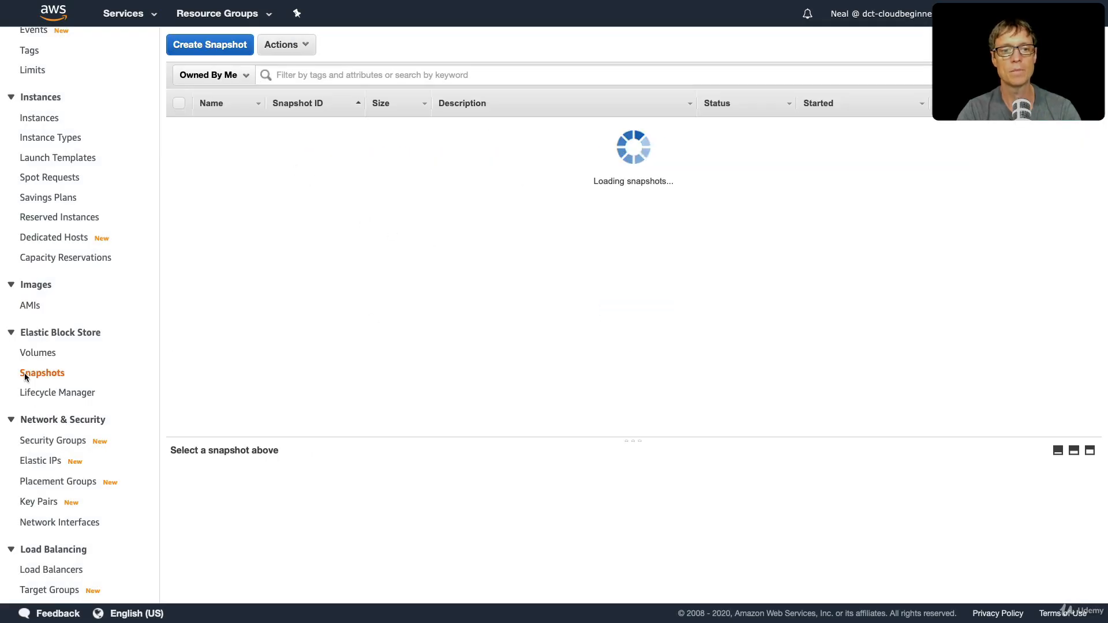
pyautogui.click(30, 118)
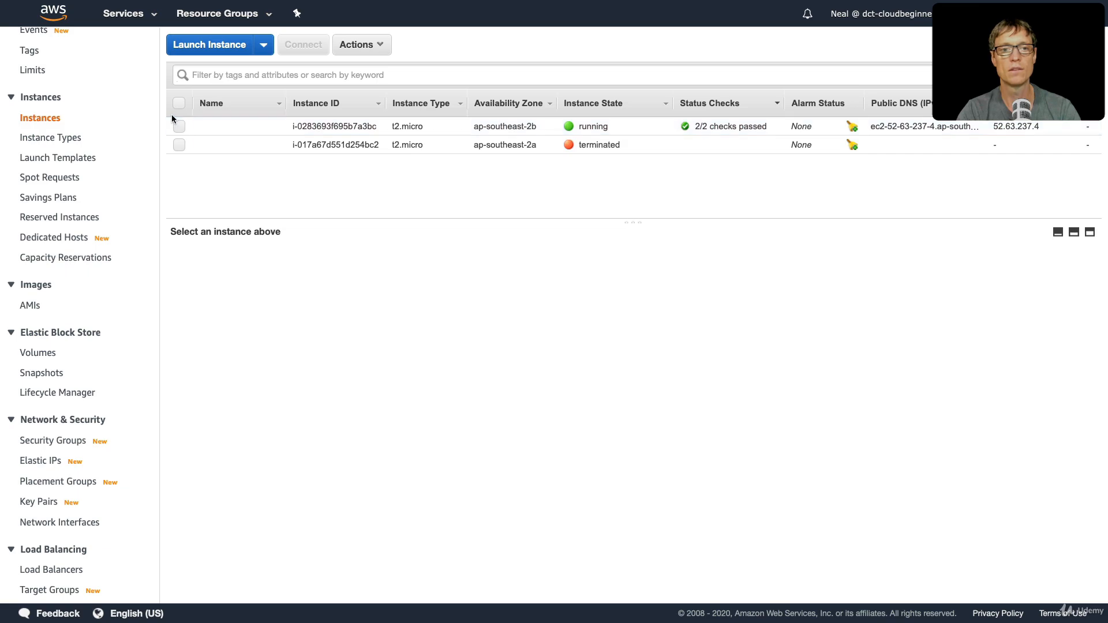
pyautogui.click(179, 126)
pyautogui.click(361, 45)
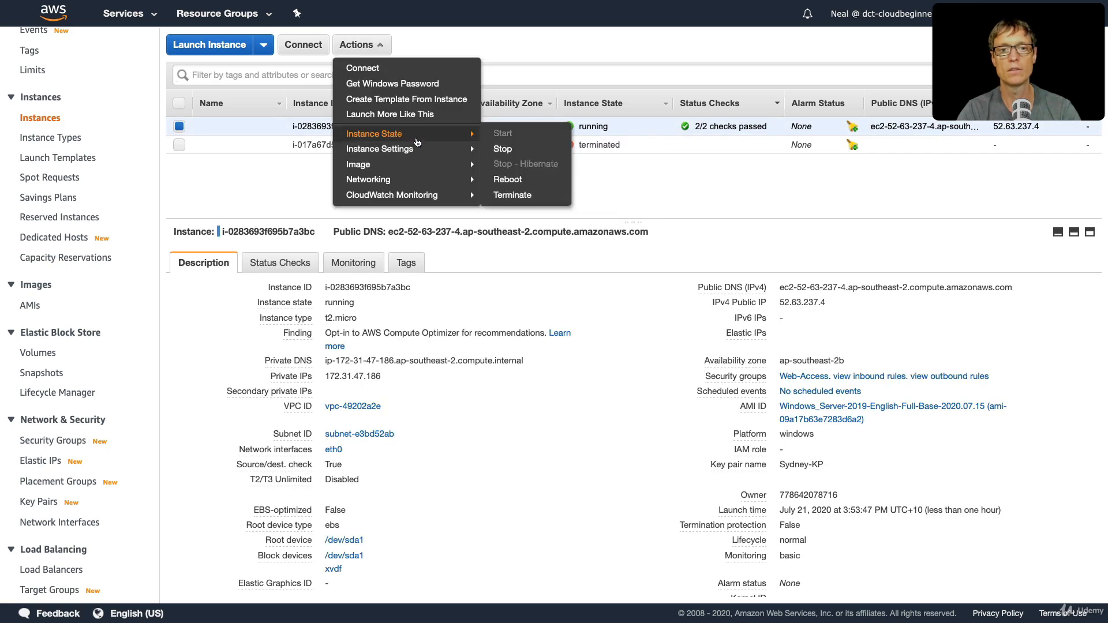
pyautogui.click(515, 190)
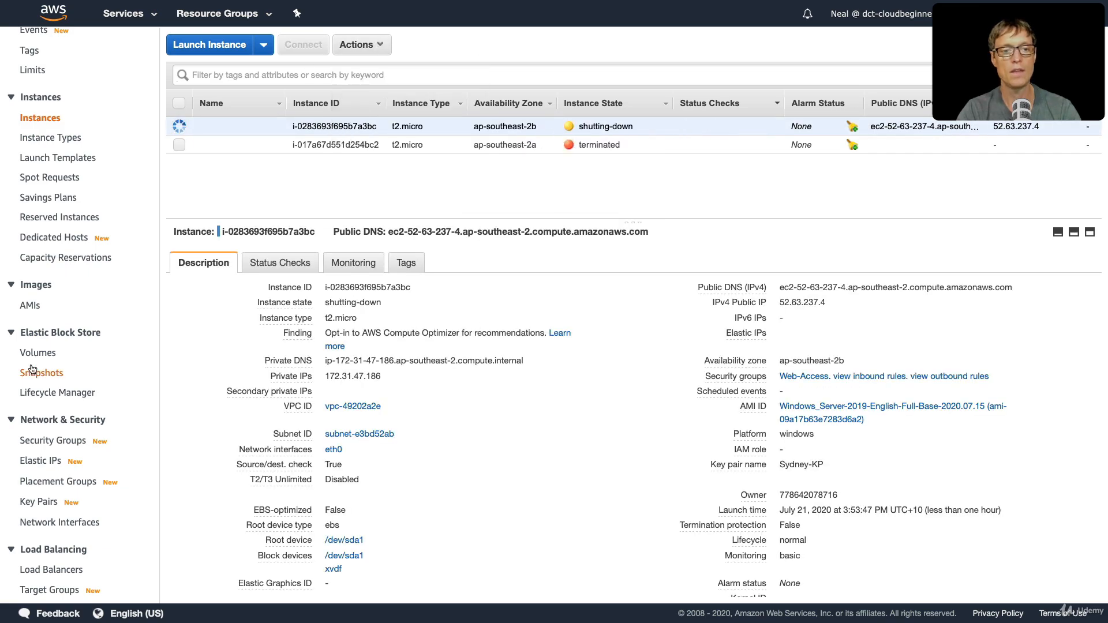
# Delete the available 10 GiB io1 volume in ap-southeast-2a and refresh the volumes list
pyautogui.click(29, 356)
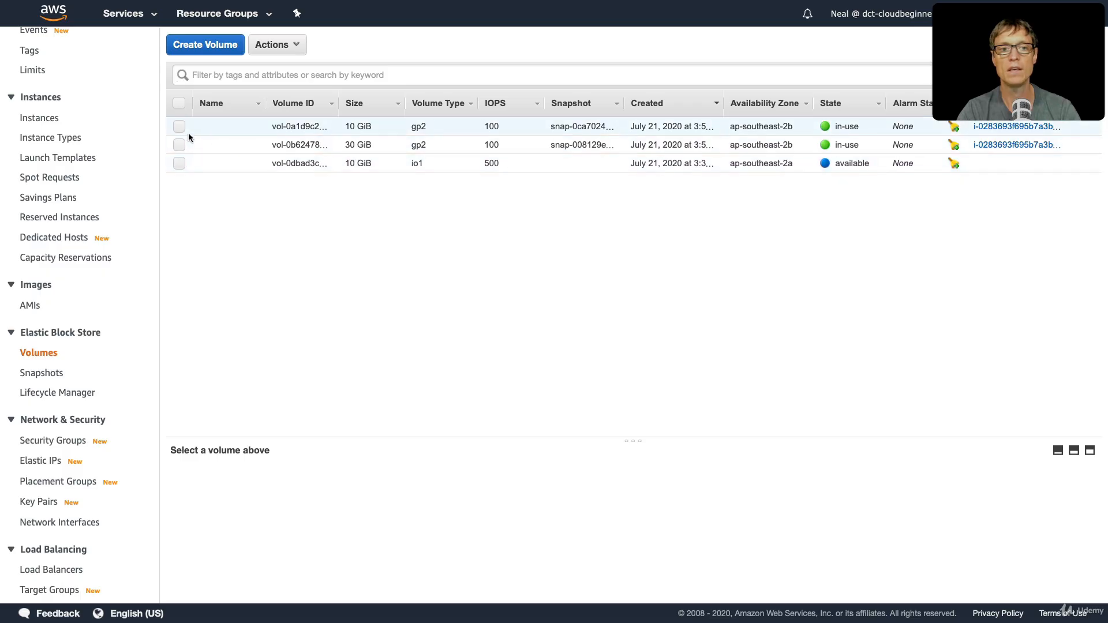
pyautogui.click(179, 163)
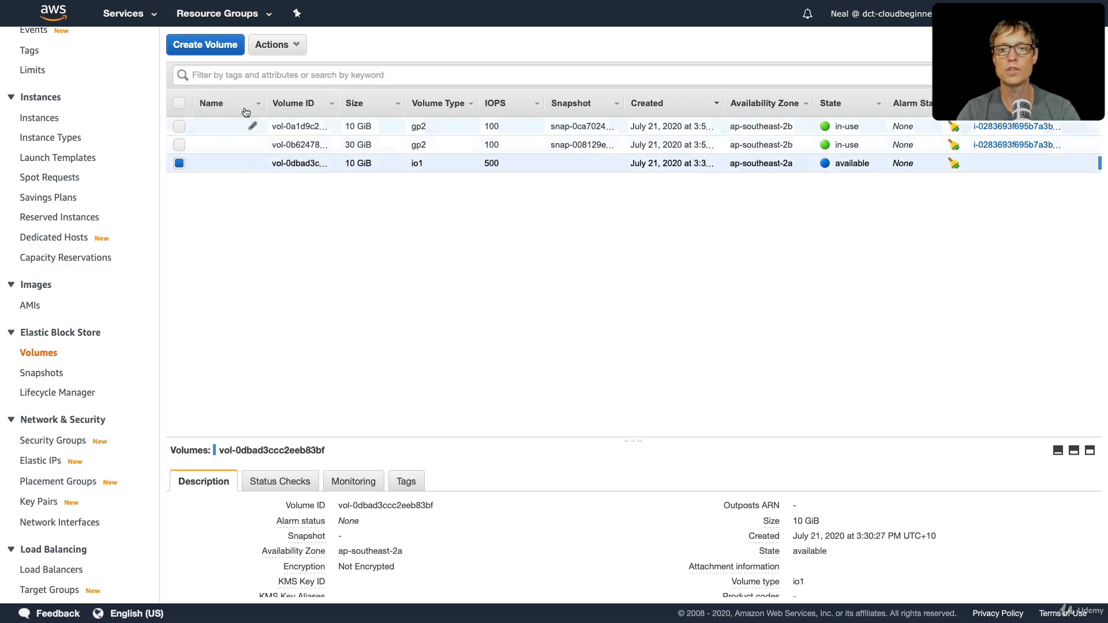
pyautogui.click(297, 49)
pyautogui.click(286, 100)
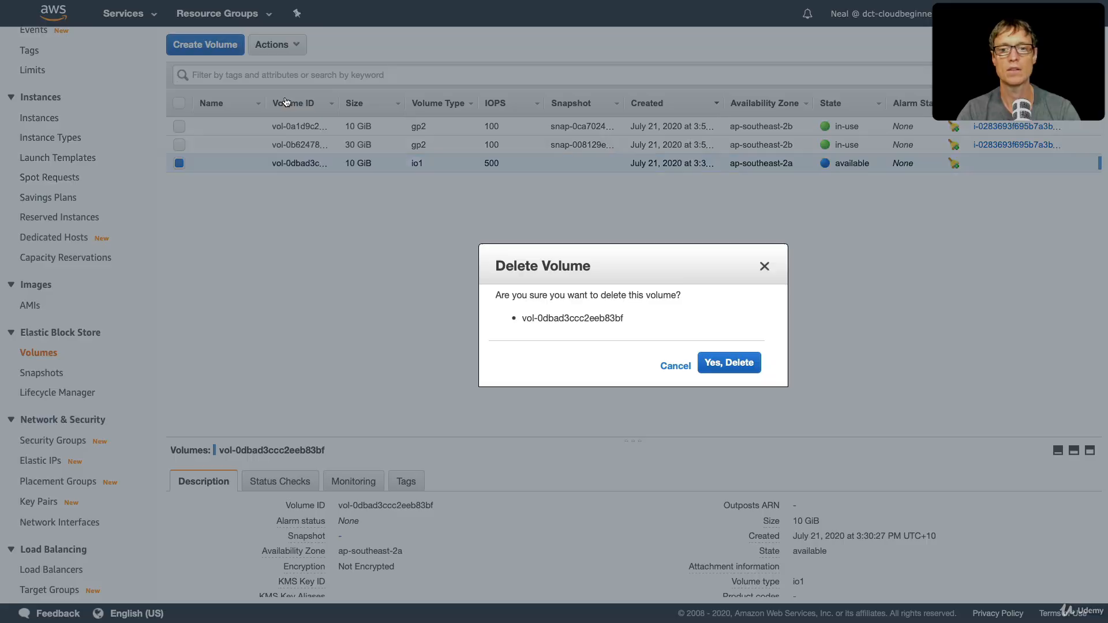
pyautogui.click(728, 363)
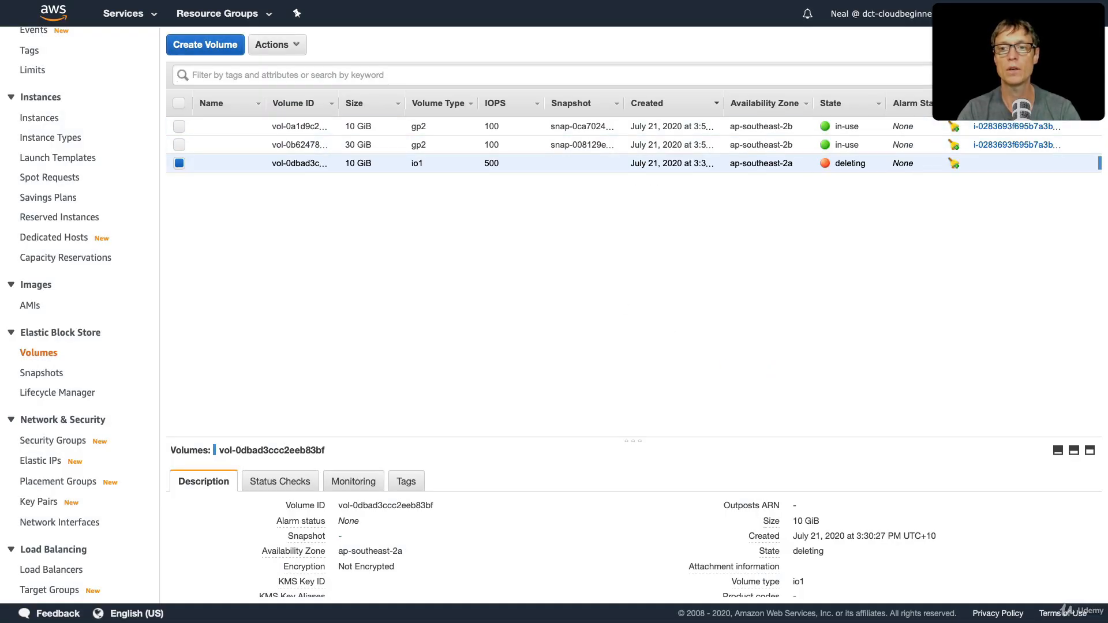
pyautogui.click(1044, 45)
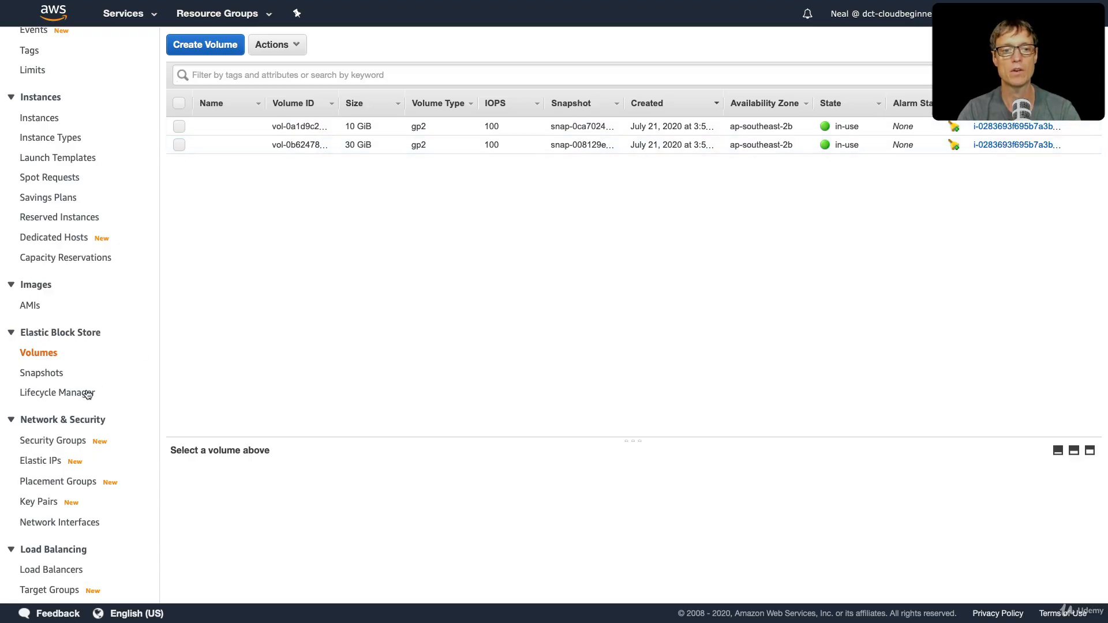
# Delete both the MyTestDataVolume and RootVolume snapshots
pyautogui.click(47, 373)
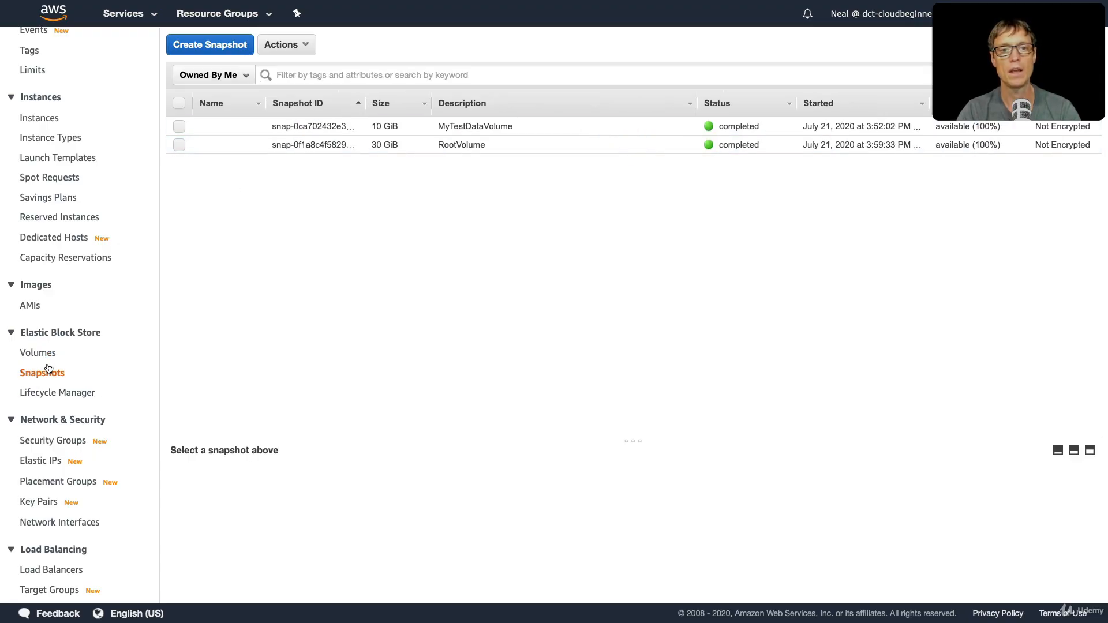
pyautogui.click(179, 126)
pyautogui.click(179, 145)
pyautogui.click(281, 44)
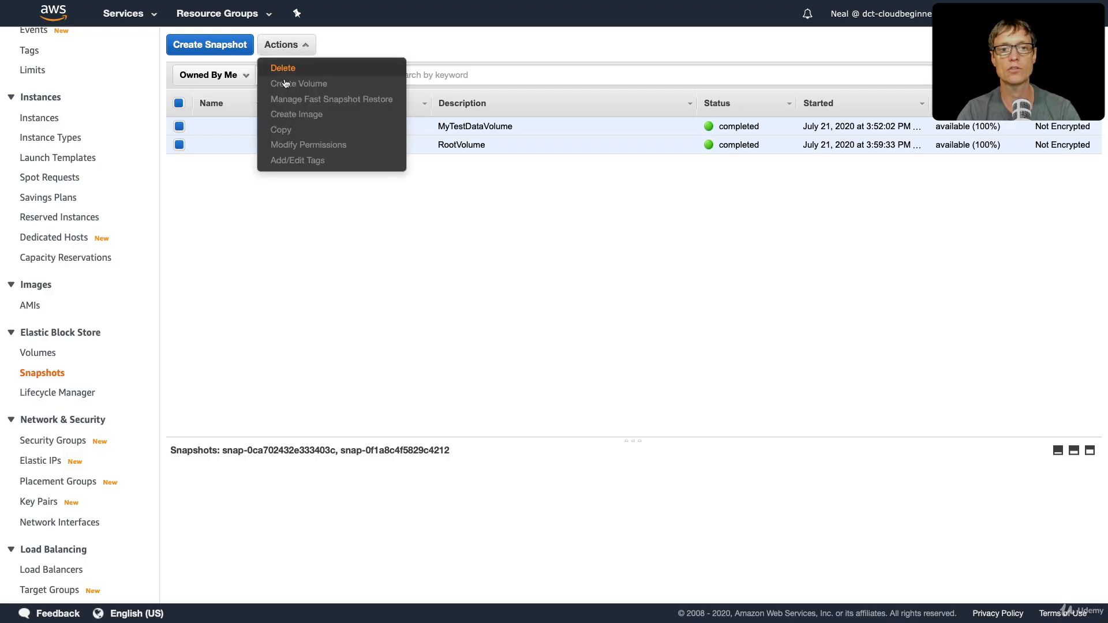
pyautogui.click(278, 70)
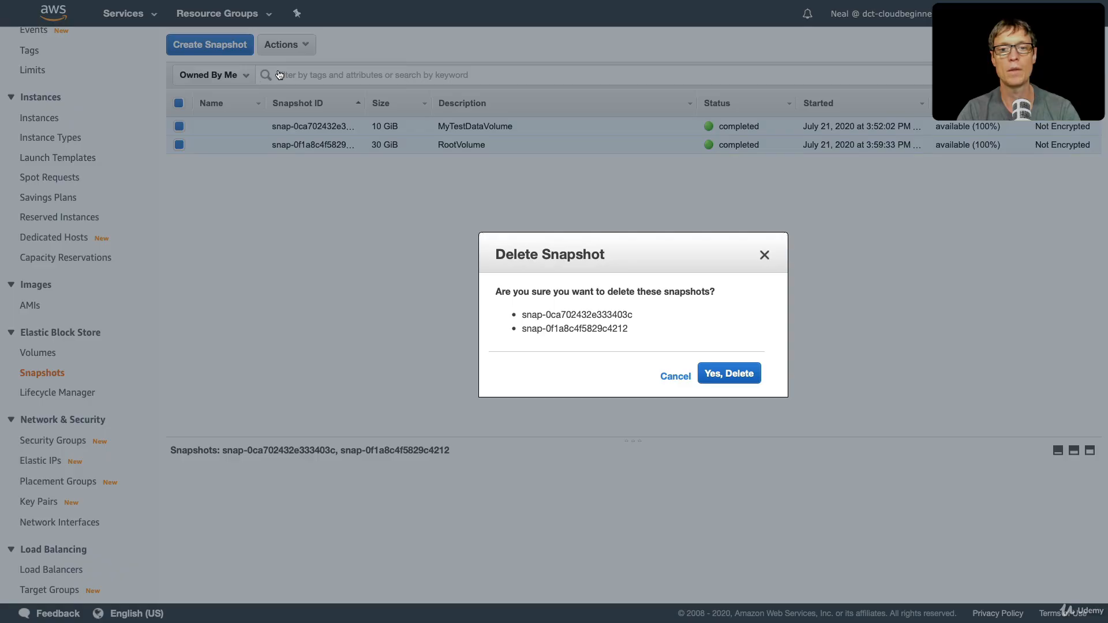
pyautogui.click(711, 372)
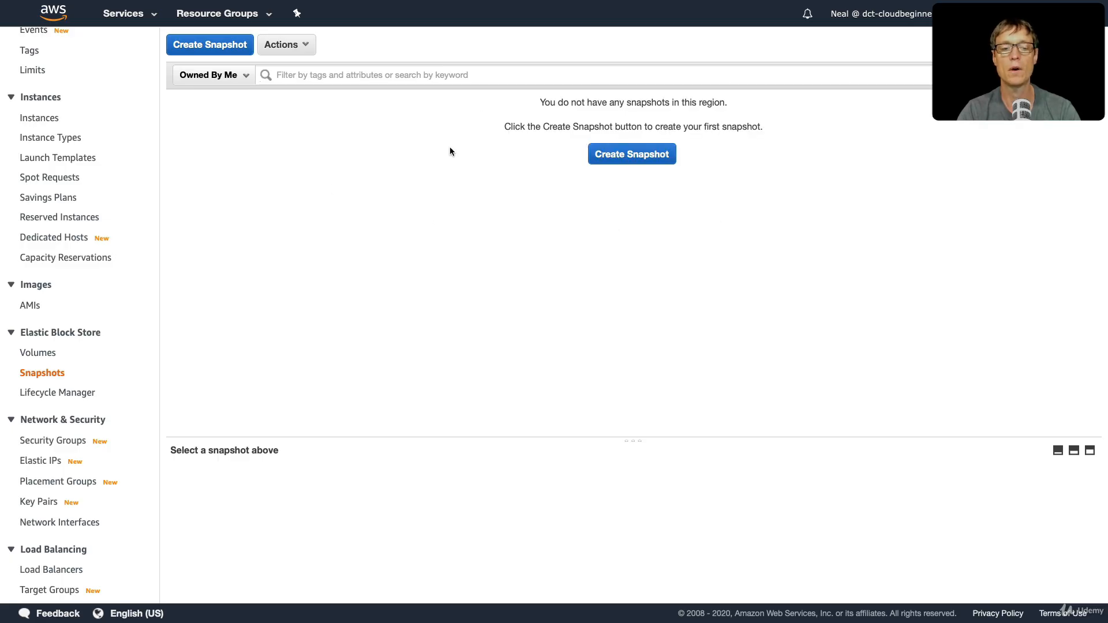
# Delete the available 10 GiB gp2 volume in ap-southeast-2b
pyautogui.click(39, 353)
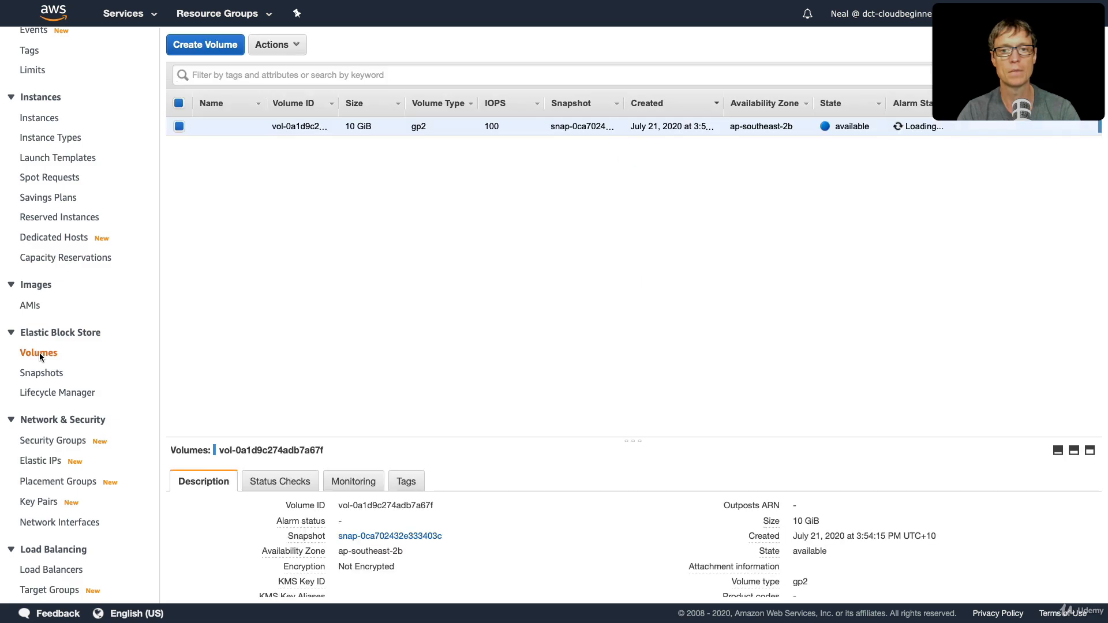
pyautogui.click(277, 45)
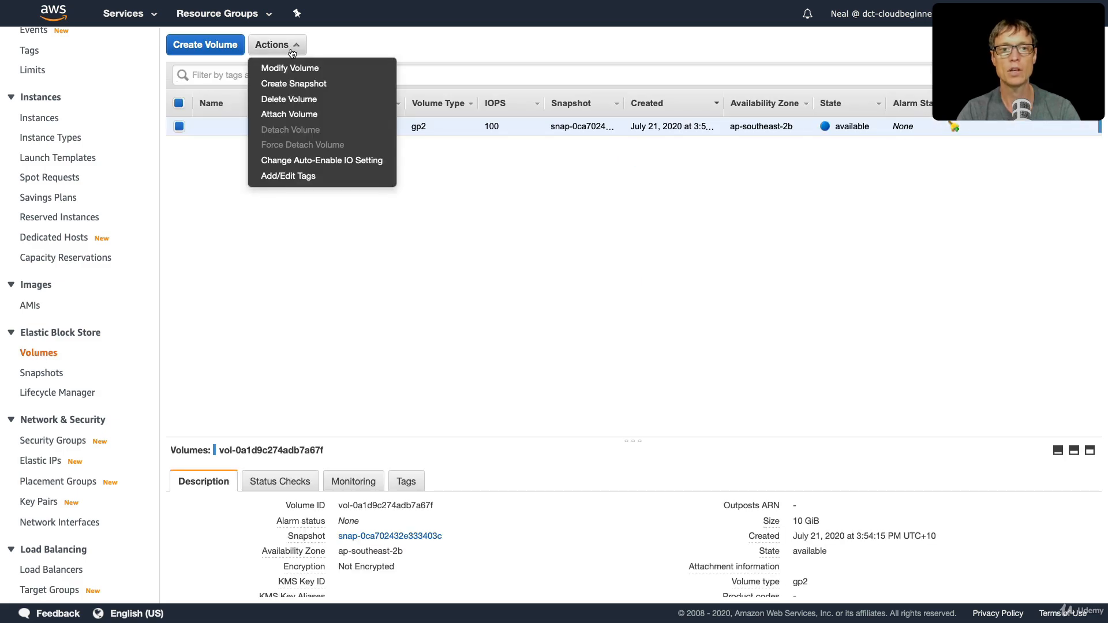
pyautogui.click(282, 99)
pyautogui.click(729, 364)
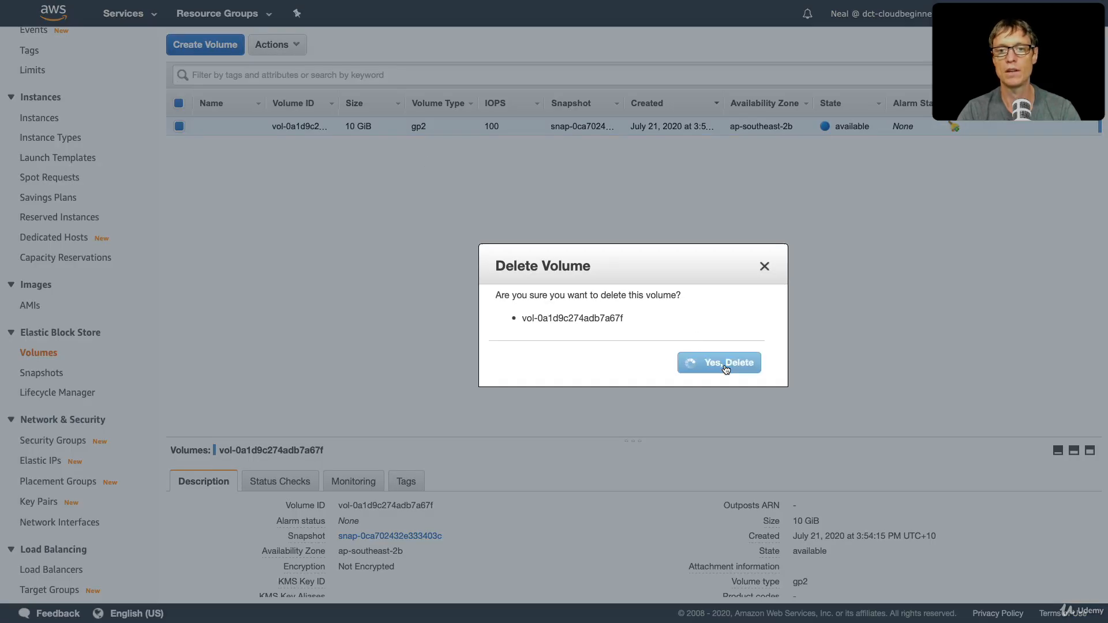